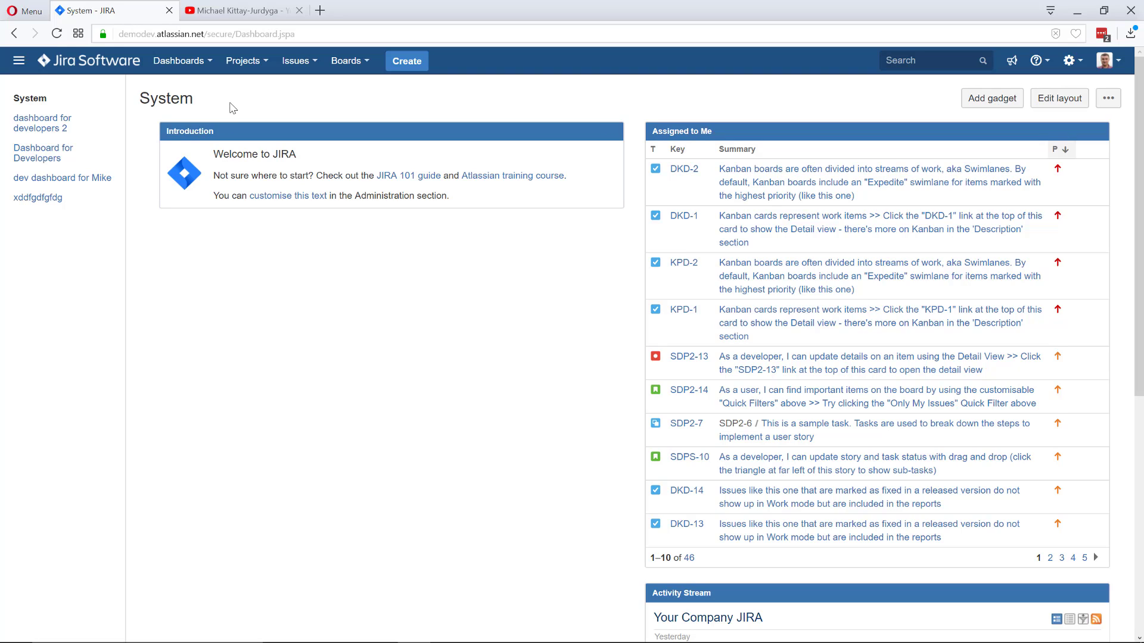
Start creating a new project with sample data using the Scrum software development template
{"action": "left_click", "coordinate": [244, 62]}
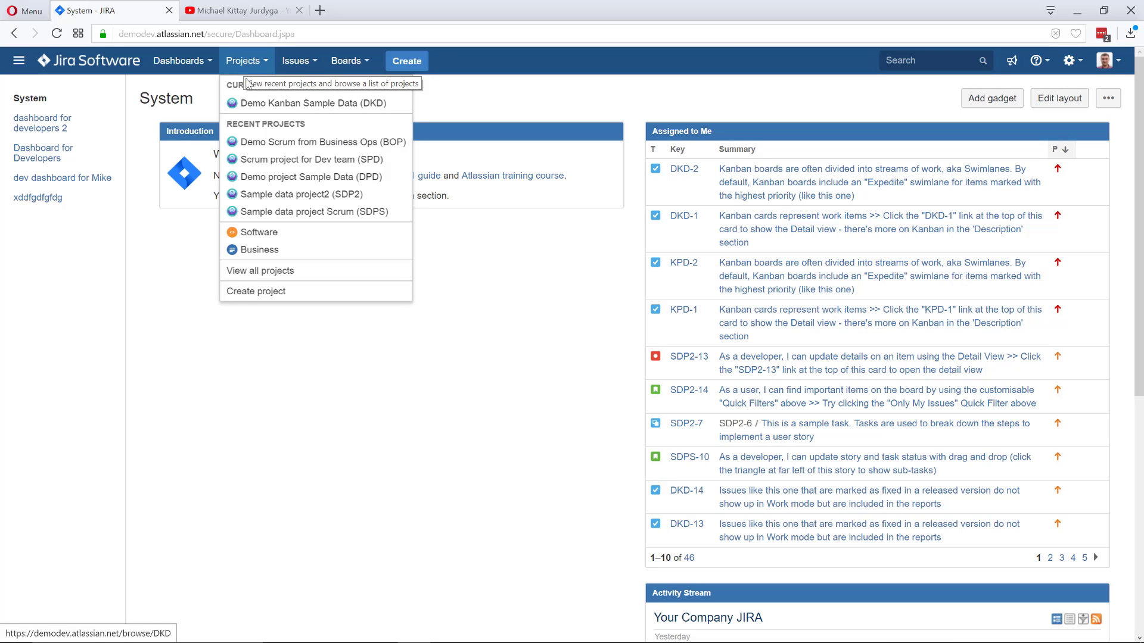
{"action": "left_click", "coordinate": [255, 291]}
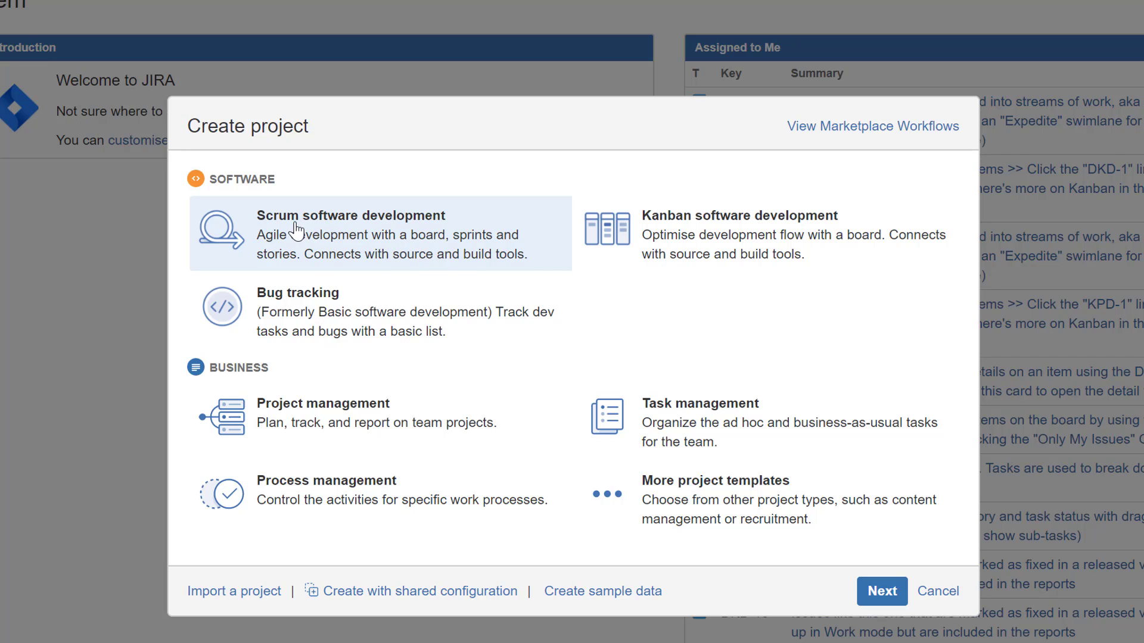
{"action": "left_click", "coordinate": [604, 593]}
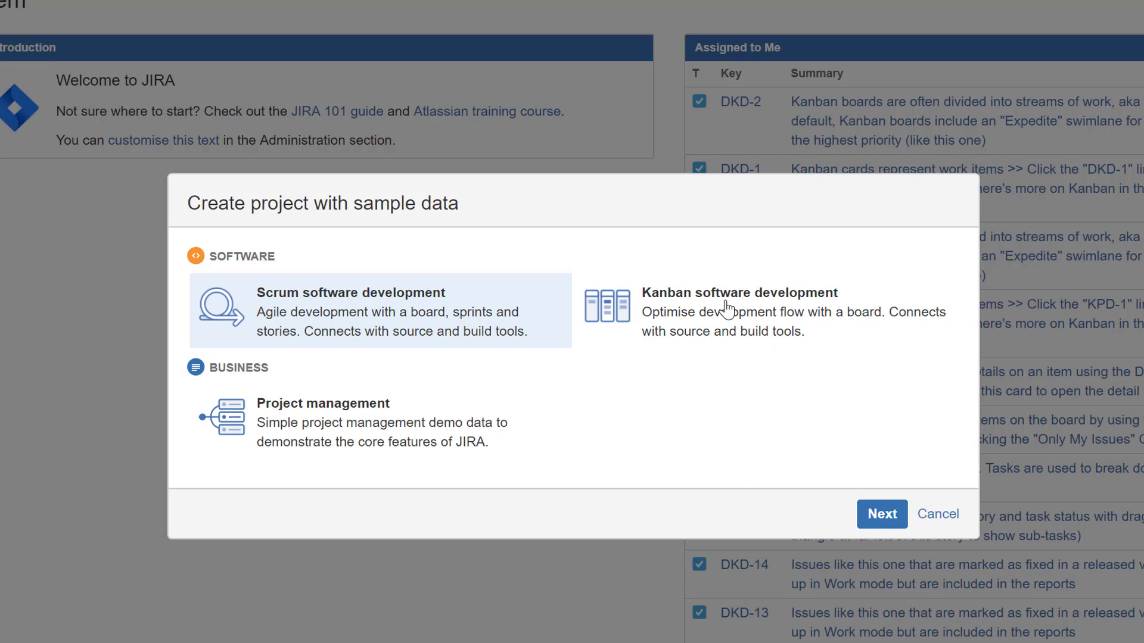
{"action": "left_click", "coordinate": [884, 516]}
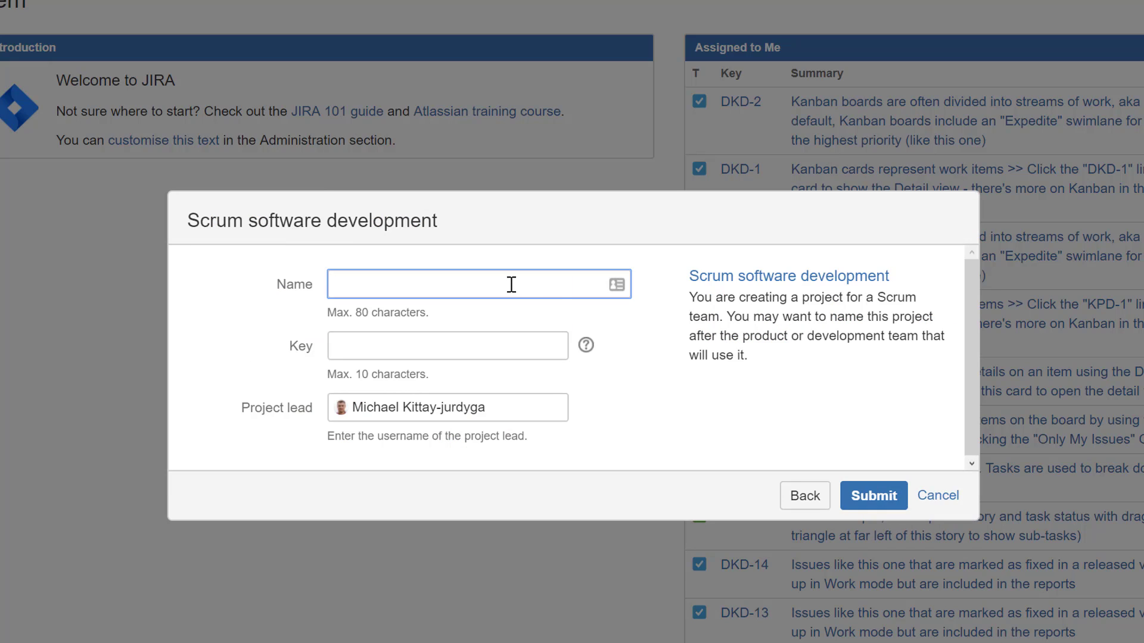
Name the project with the owner's first name plus "Dev Sample project", set its key to MDP, and create it
{"action": "type", "text": "Mike Dev Sam"}
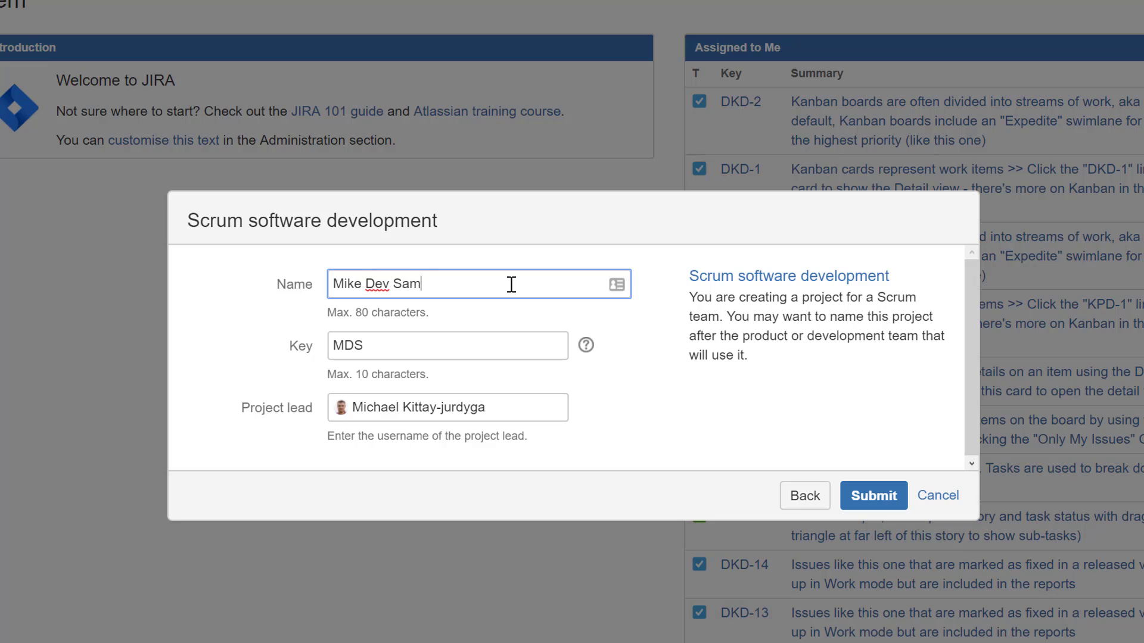
{"action": "type", "text": "ple project"}
{"action": "left_click", "coordinate": [365, 348]}
{"action": "key", "text": "BackSpace"}
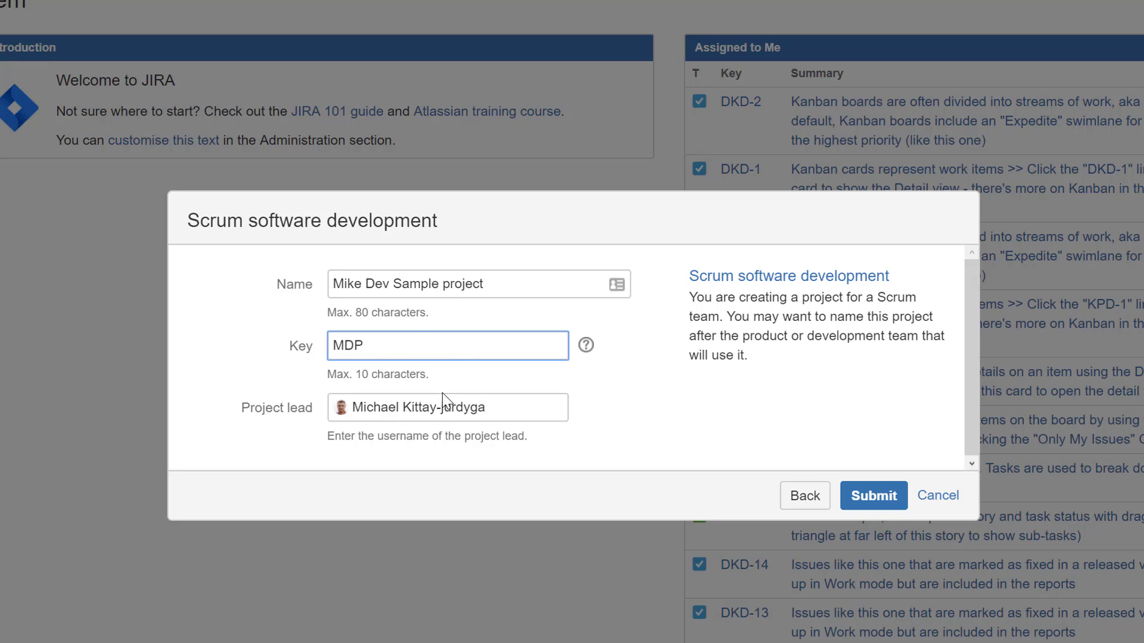
{"action": "left_click", "coordinate": [447, 420]}
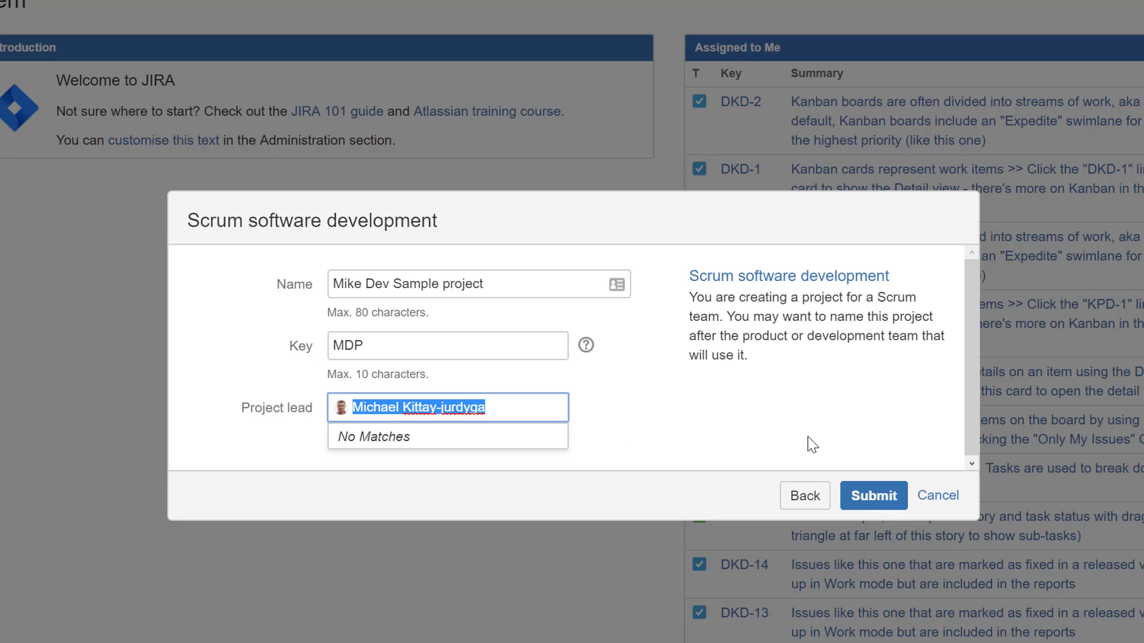
{"action": "left_click", "coordinate": [893, 486]}
{"action": "left_click", "coordinate": [892, 487]}
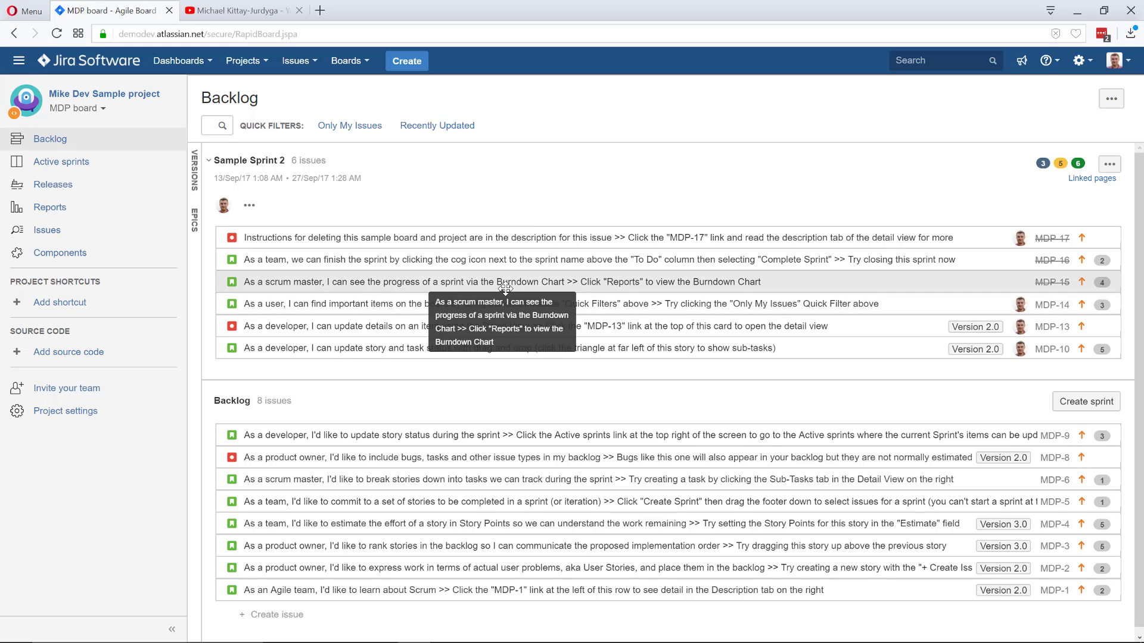
Collapse the project sidebar and expand it again
{"action": "scroll", "coordinate": [472, 305], "scroll_direction": "down", "scroll_amount": 1}
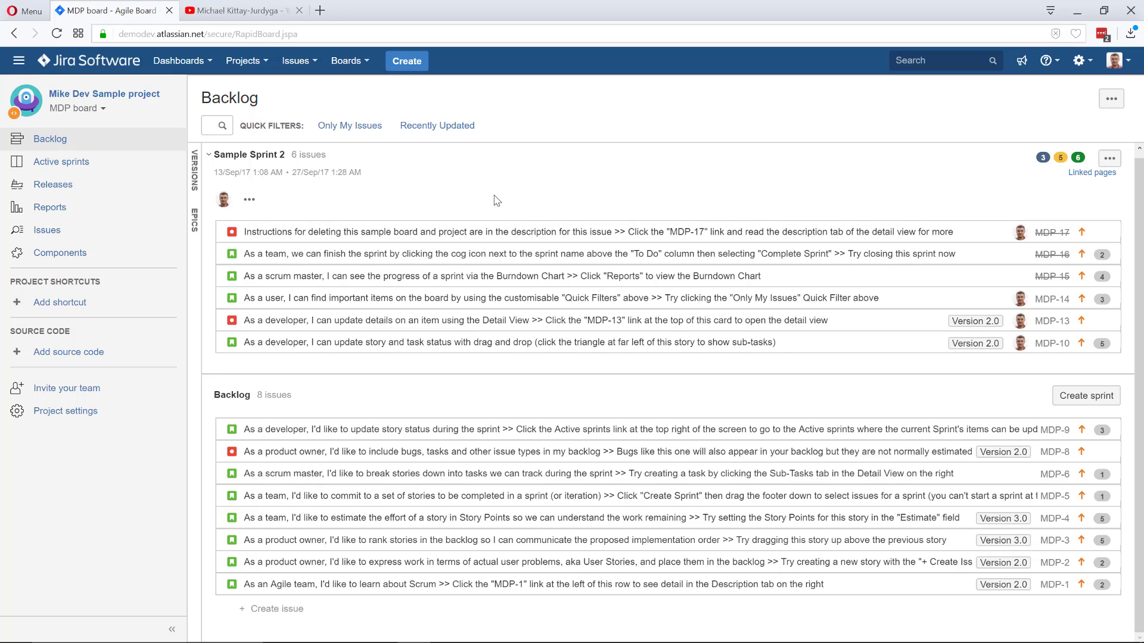
{"action": "left_click", "coordinate": [172, 630]}
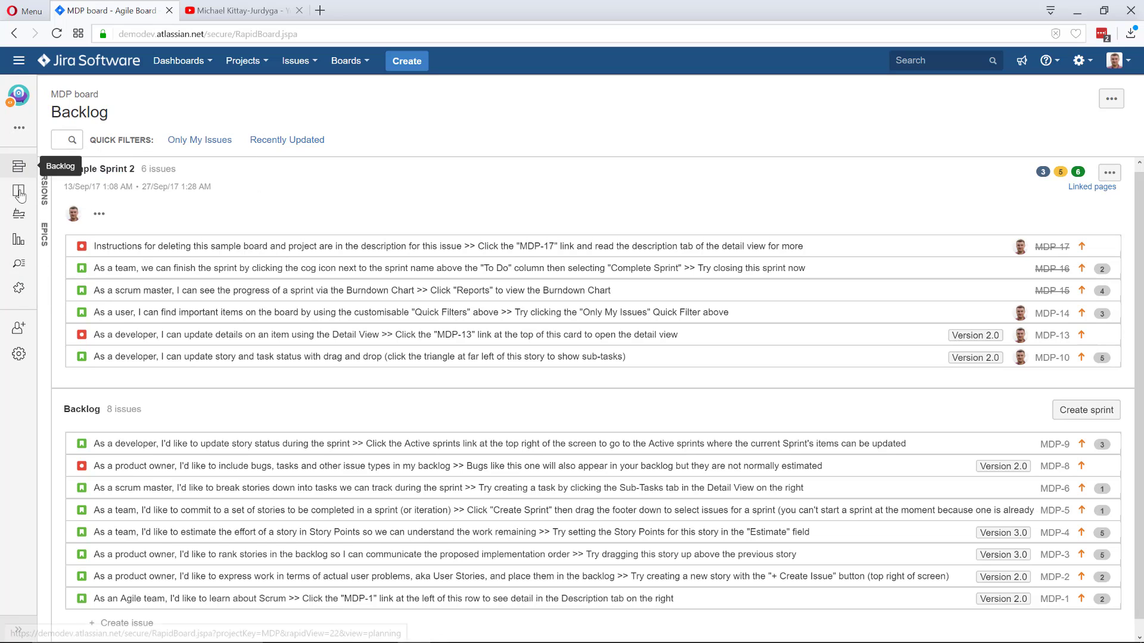
{"action": "left_click", "coordinate": [14, 631]}
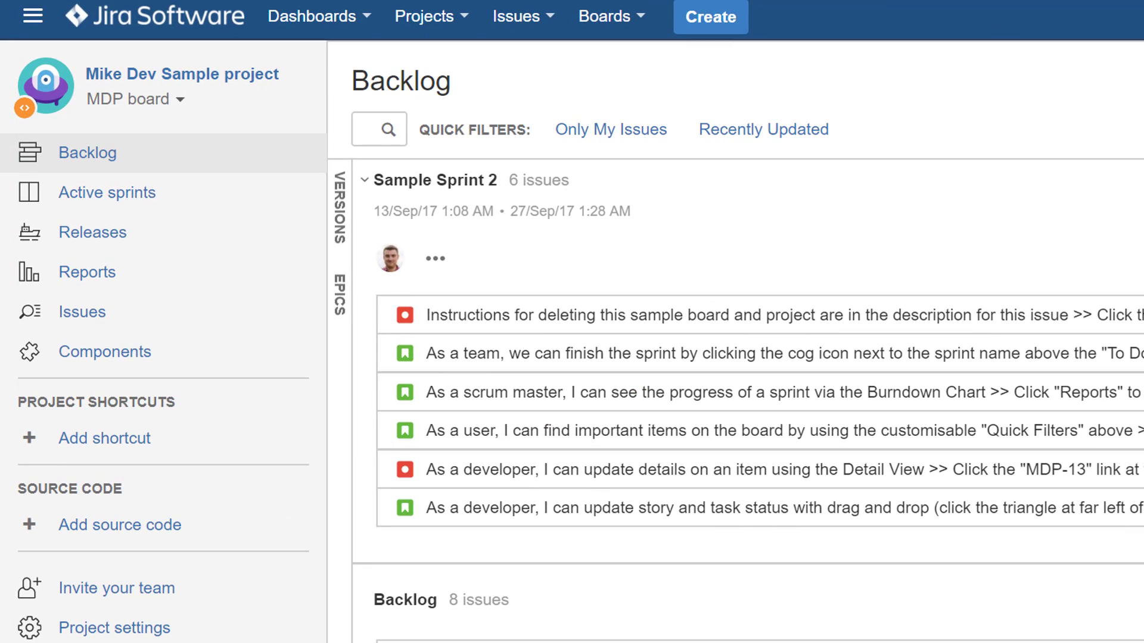
Open the project's Components page and enter "Backend" as the name of a new component
{"action": "left_click", "coordinate": [110, 356]}
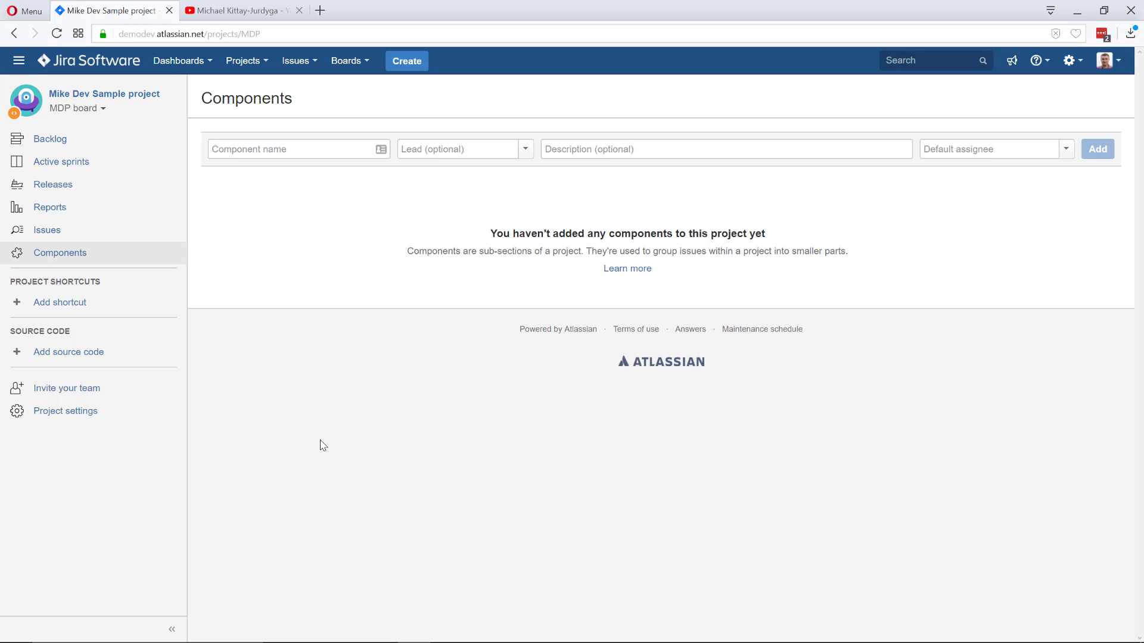
{"action": "left_click", "coordinate": [292, 151]}
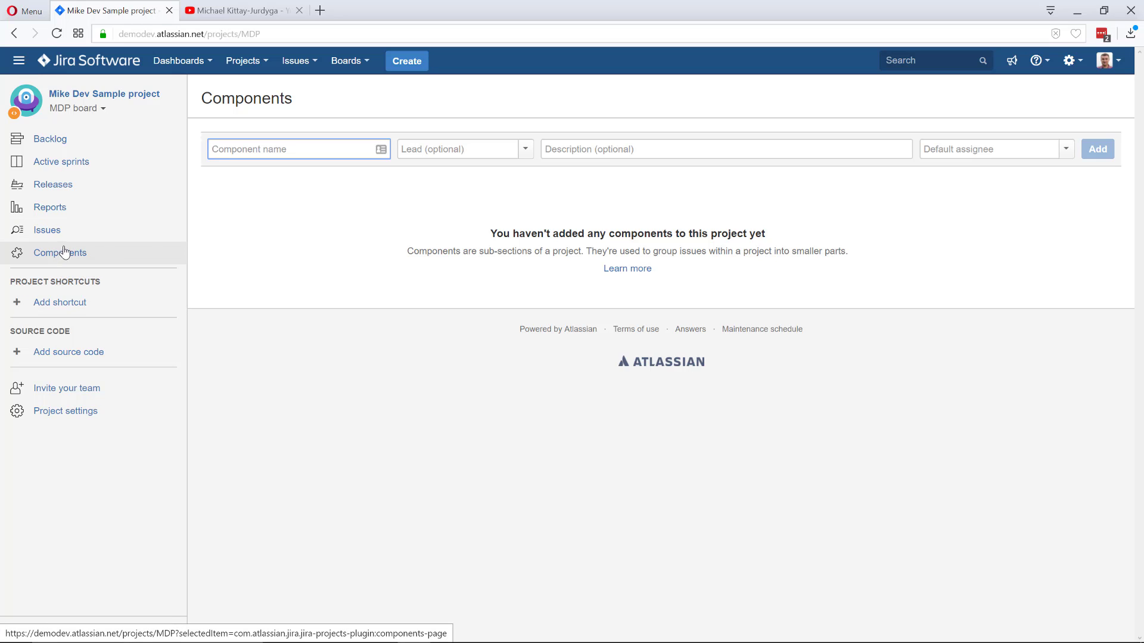
{"action": "left_click", "coordinate": [256, 151]}
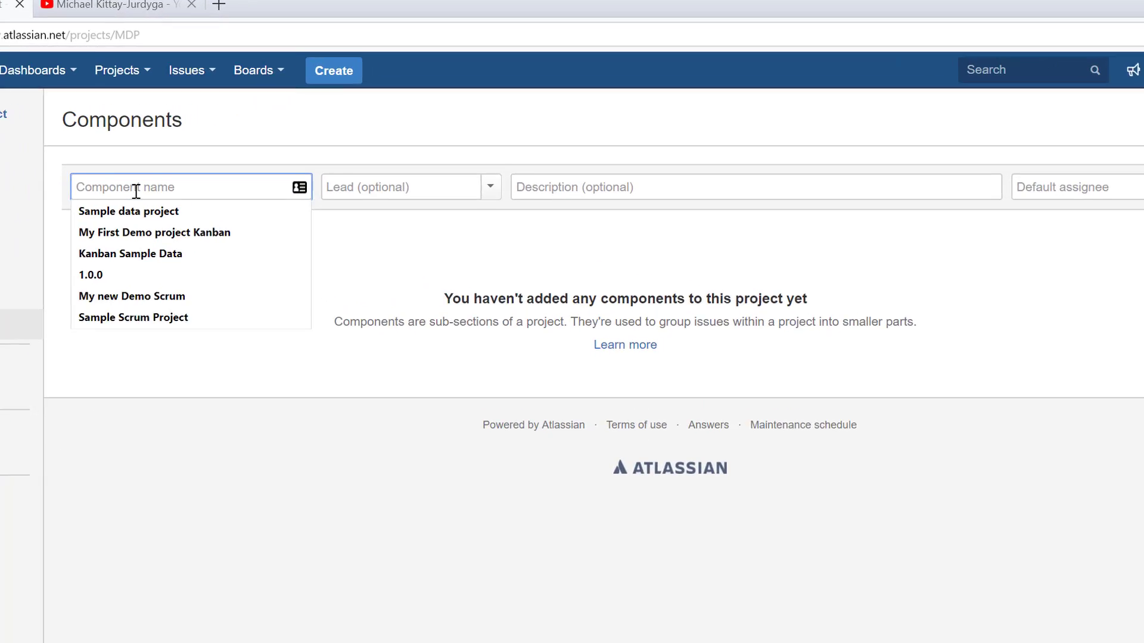
{"action": "left_click", "coordinate": [231, 401]}
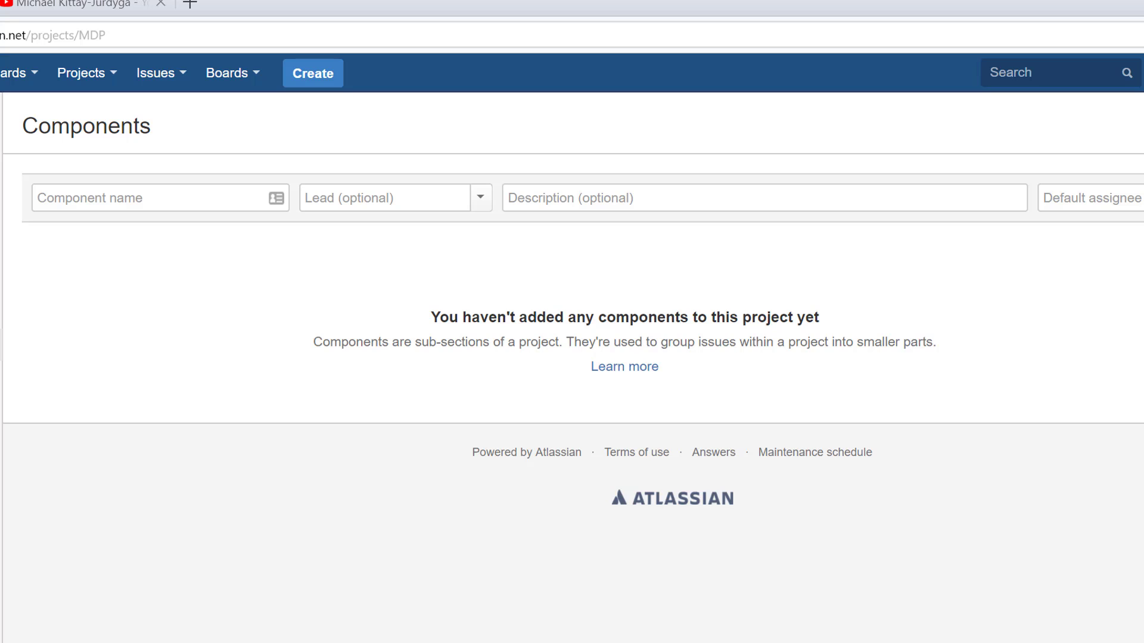
{"action": "left_click", "coordinate": [216, 193]}
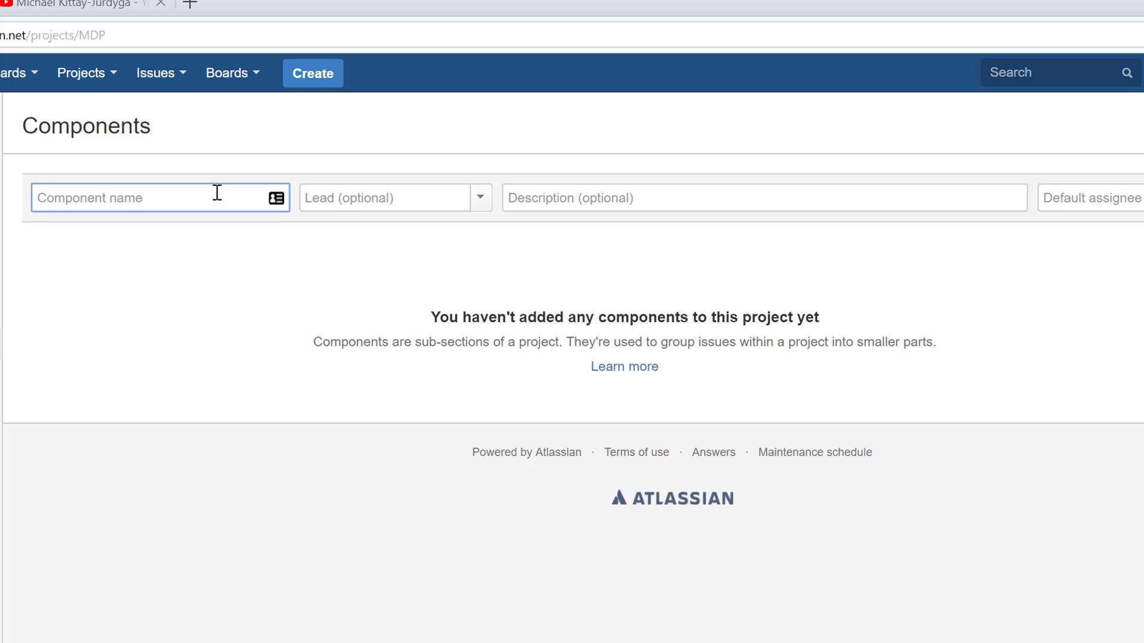
{"action": "type", "text": "Backe"}
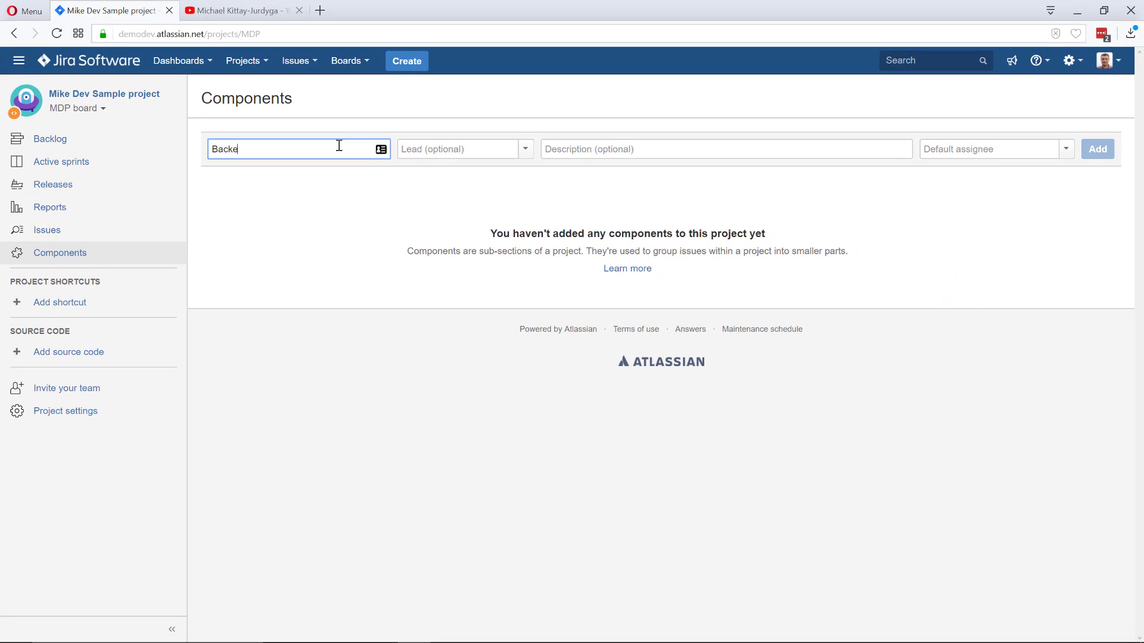
{"action": "type", "text": "nd"}
Enter "Backend Only" as the Backend component's description, leaving the lead empty
{"action": "left_click", "coordinate": [524, 149]}
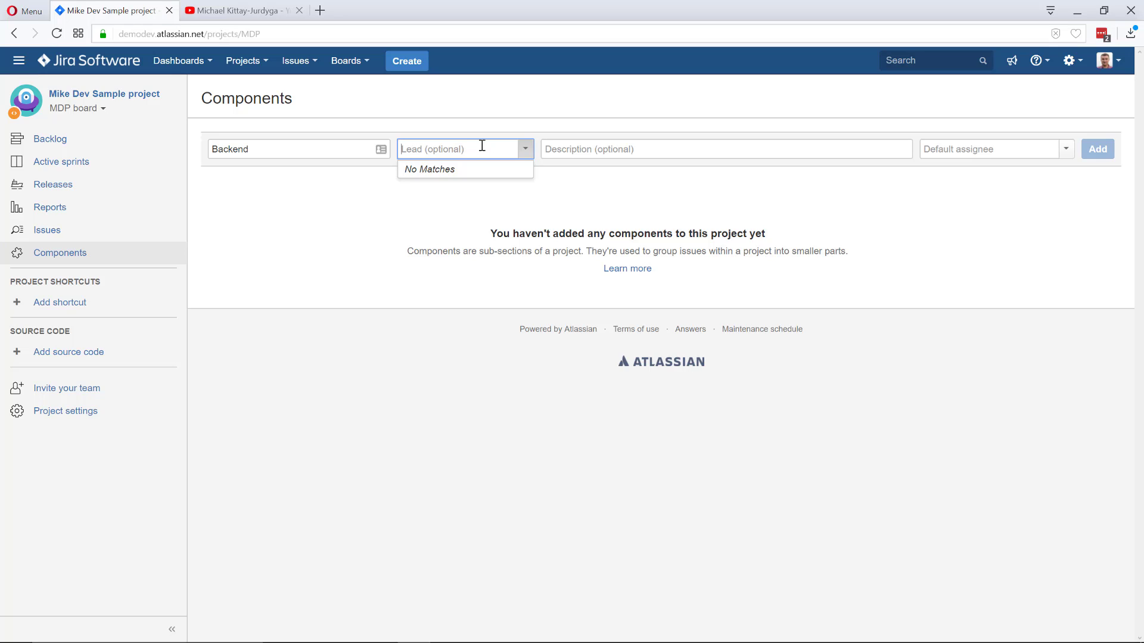
{"action": "left_click", "coordinate": [570, 150]}
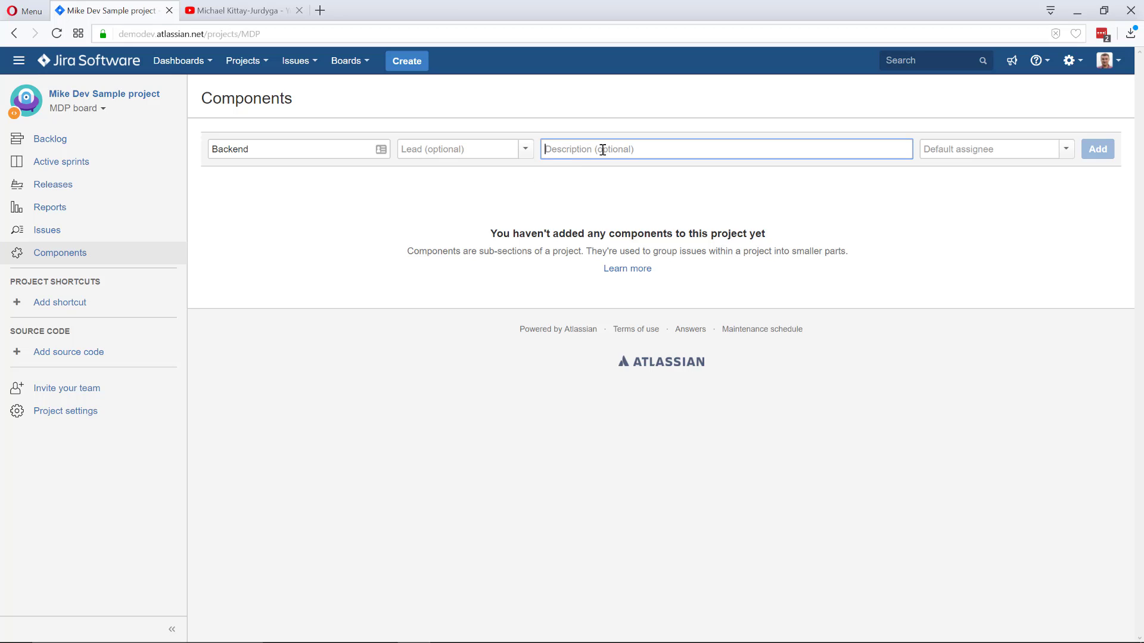
{"action": "type", "text": "Baakc"}
{"action": "type", "text": "cke"}
{"action": "type", "text": "nd "}
{"action": "type", "text": "Only"}
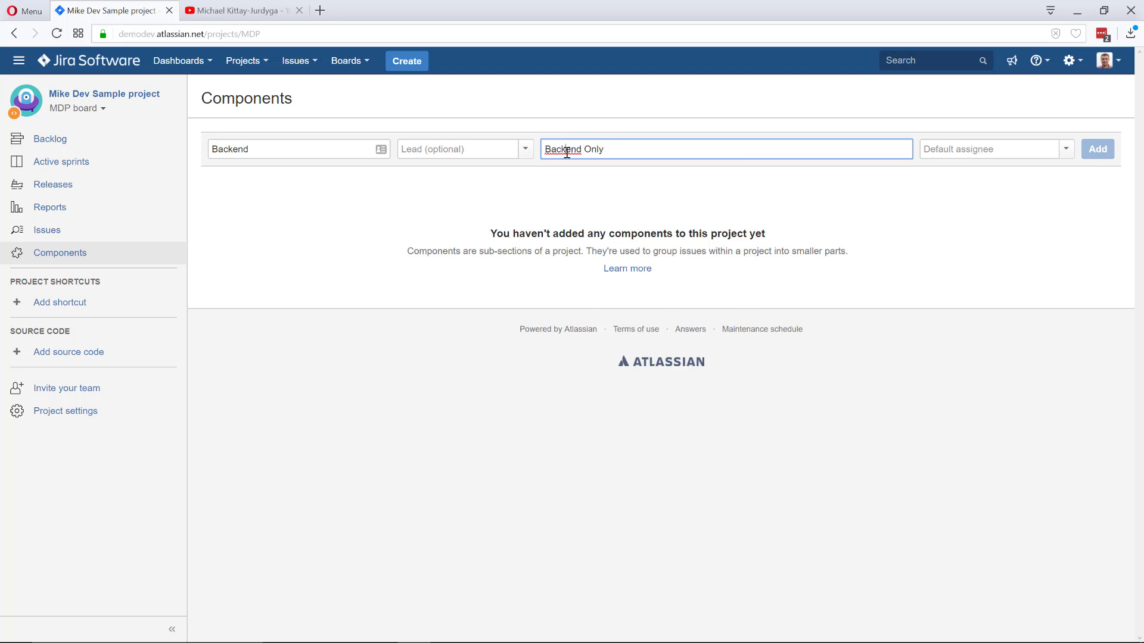
Try the spelling suggestion "Backed" for the first word of the description and undo the replacement
{"action": "right_click", "coordinate": [565, 149]}
{"action": "left_click", "coordinate": [596, 165]}
{"action": "double_click", "coordinate": [273, 149]}
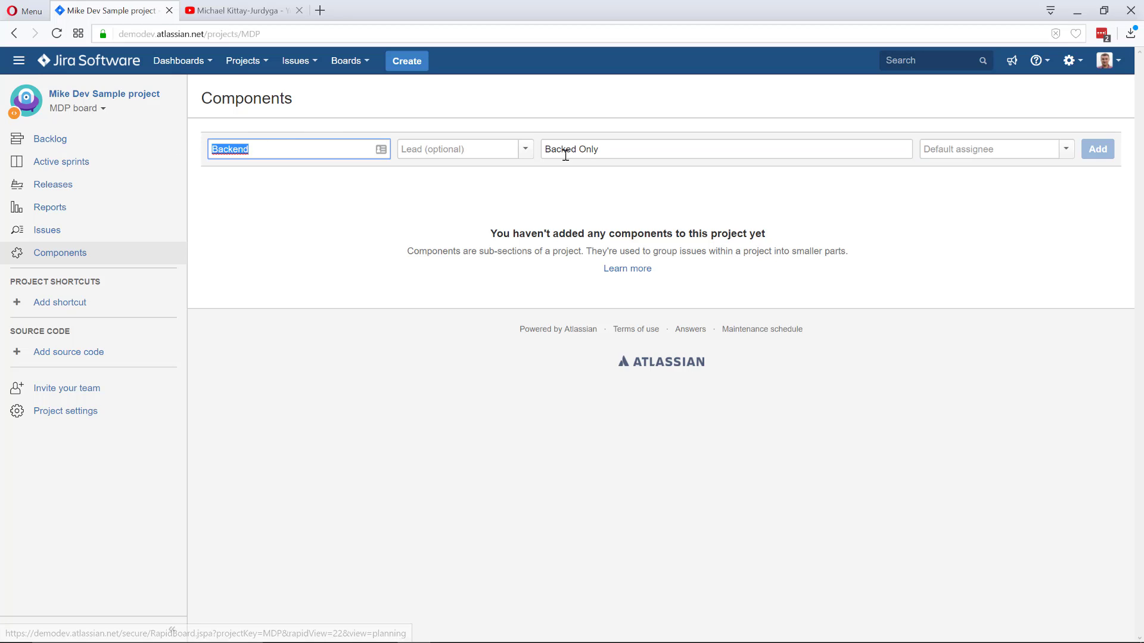
{"action": "left_click", "coordinate": [563, 149]}
{"action": "key", "text": "ctrl+z"}
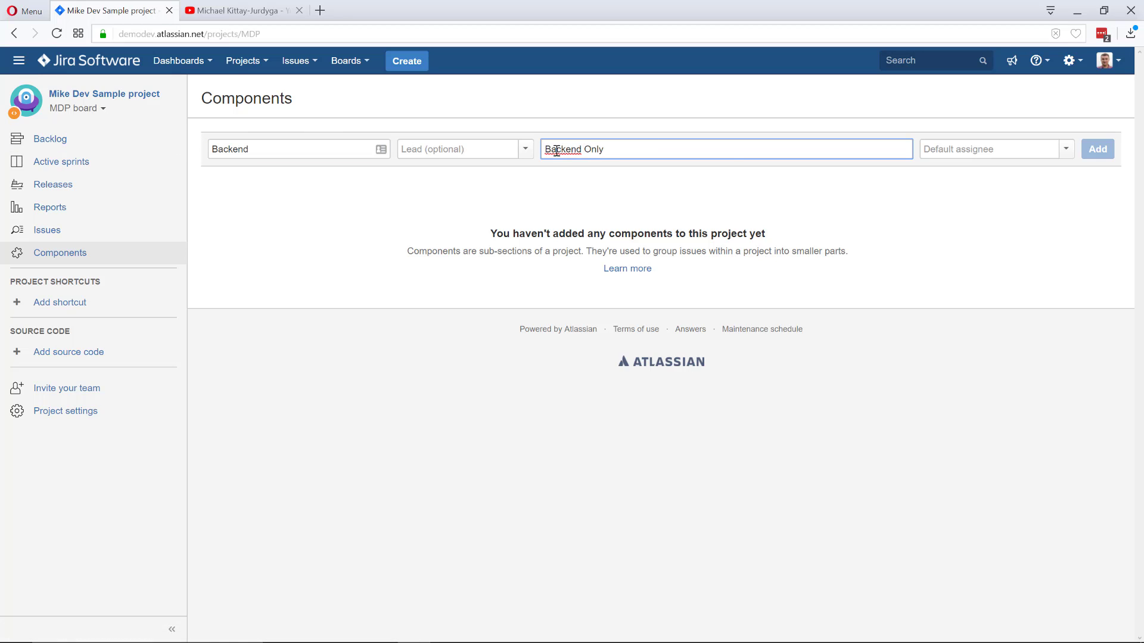
Correct the description to "Back-end Only" and add the Backend component with Unassigned as its default assignee
{"action": "right_click", "coordinate": [556, 151]}
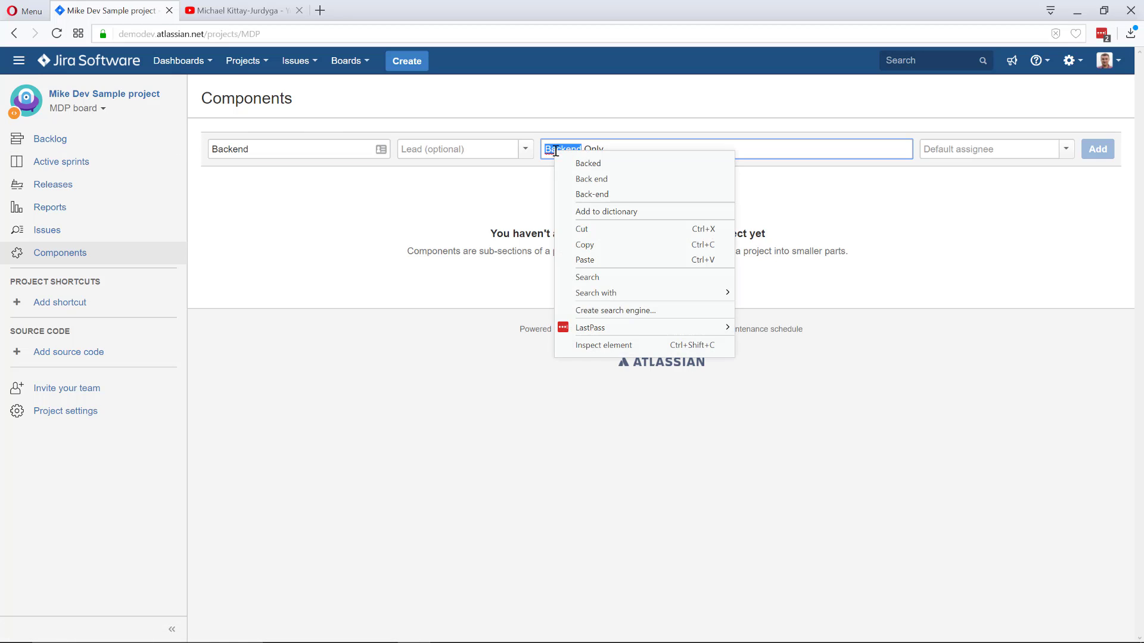
{"action": "left_click", "coordinate": [617, 195]}
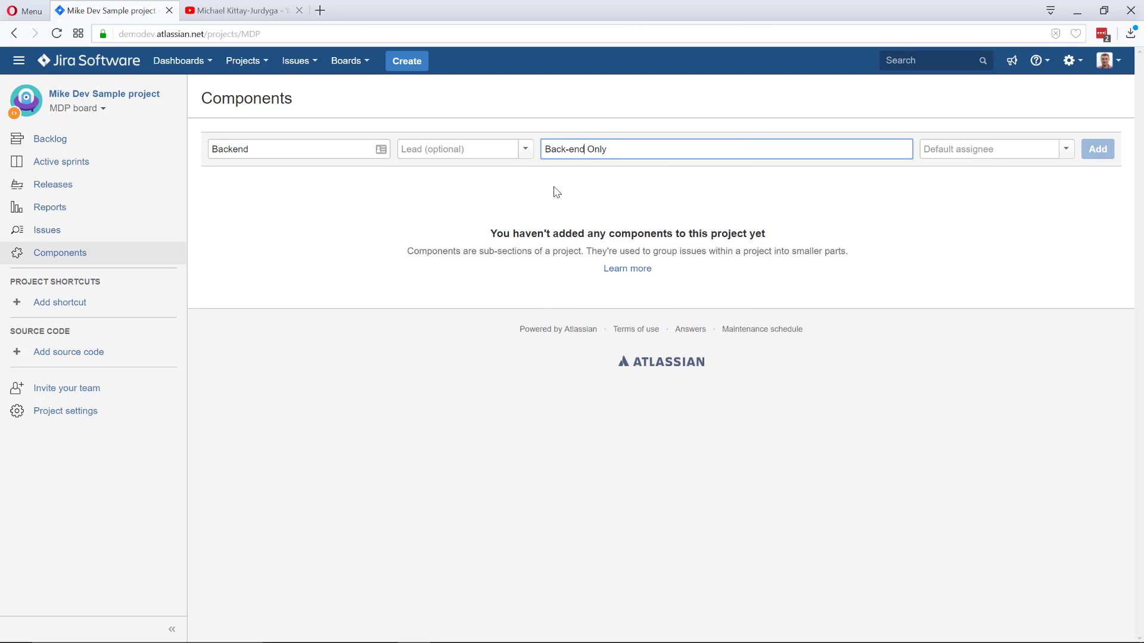
{"action": "left_click", "coordinate": [983, 149]}
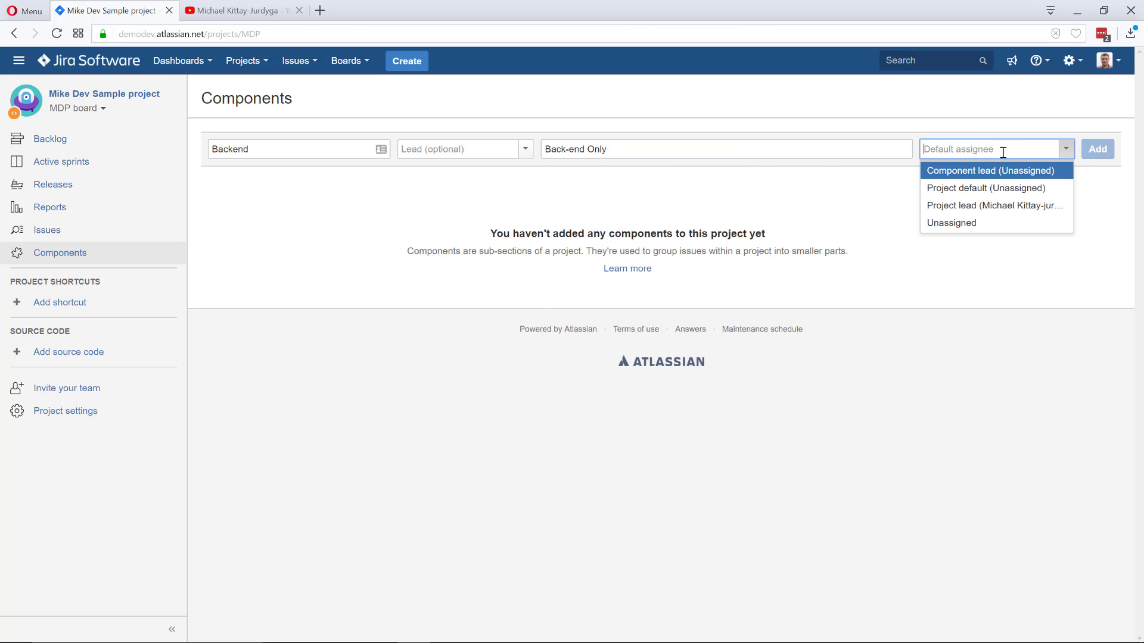
{"action": "left_click", "coordinate": [971, 224]}
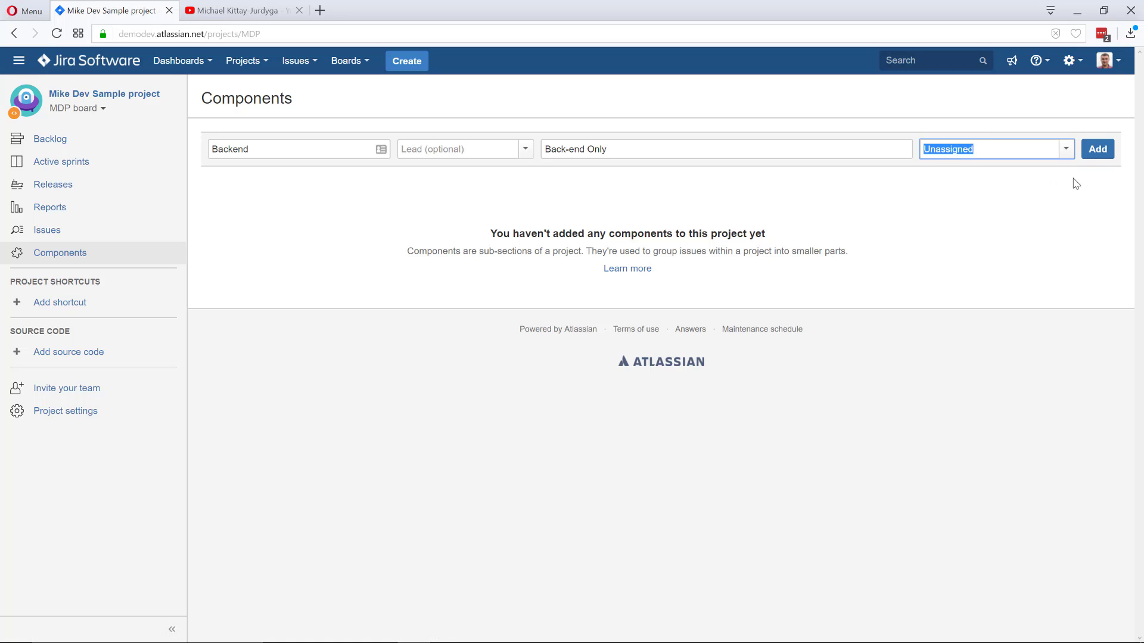
{"action": "left_click", "coordinate": [1100, 151]}
Enter "Frontend" as the name of a second component
{"action": "left_click", "coordinate": [268, 175]}
{"action": "type", "text": "F"}
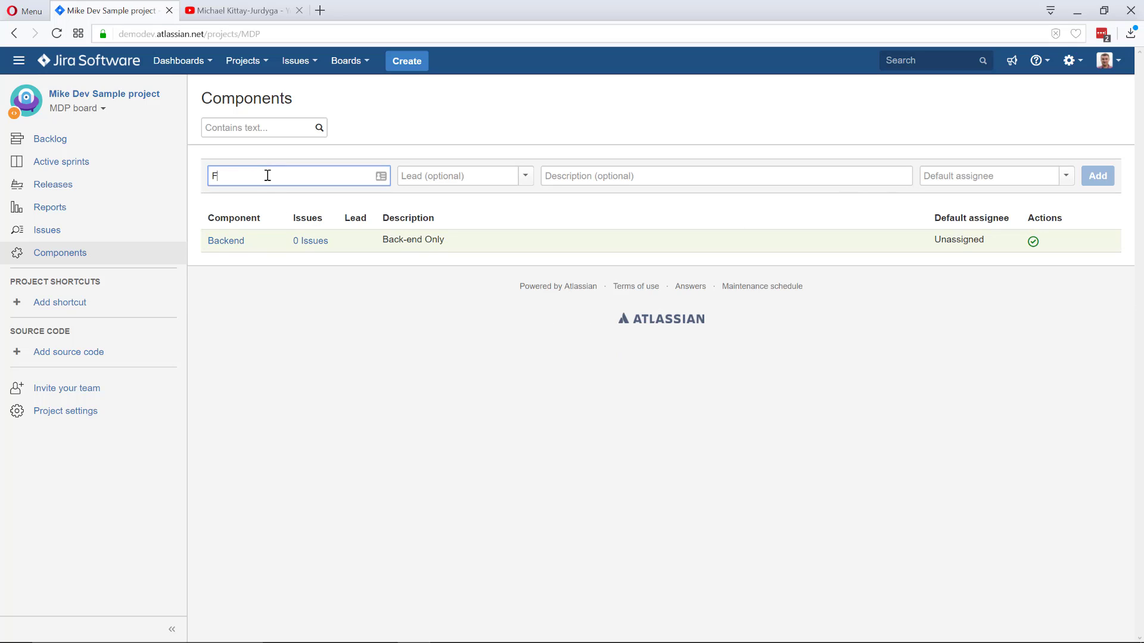
{"action": "type", "text": "rontend"}
{"action": "key", "text": "Tab"}
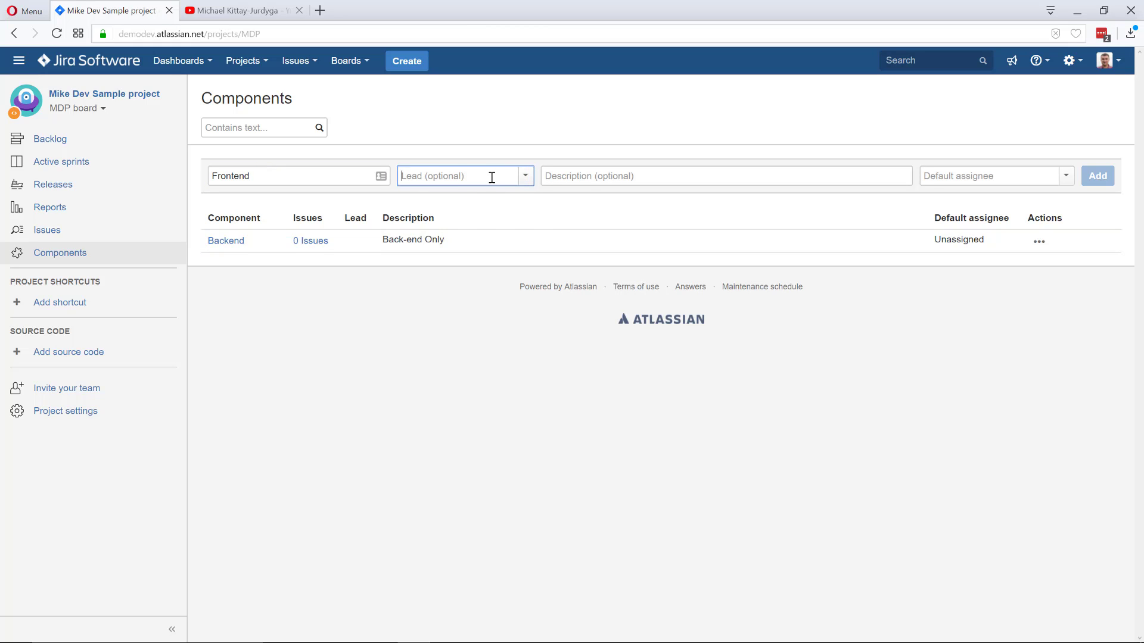
Copy the component name into the description and extend it to "Frontend Only"
{"action": "left_click", "coordinate": [608, 178]}
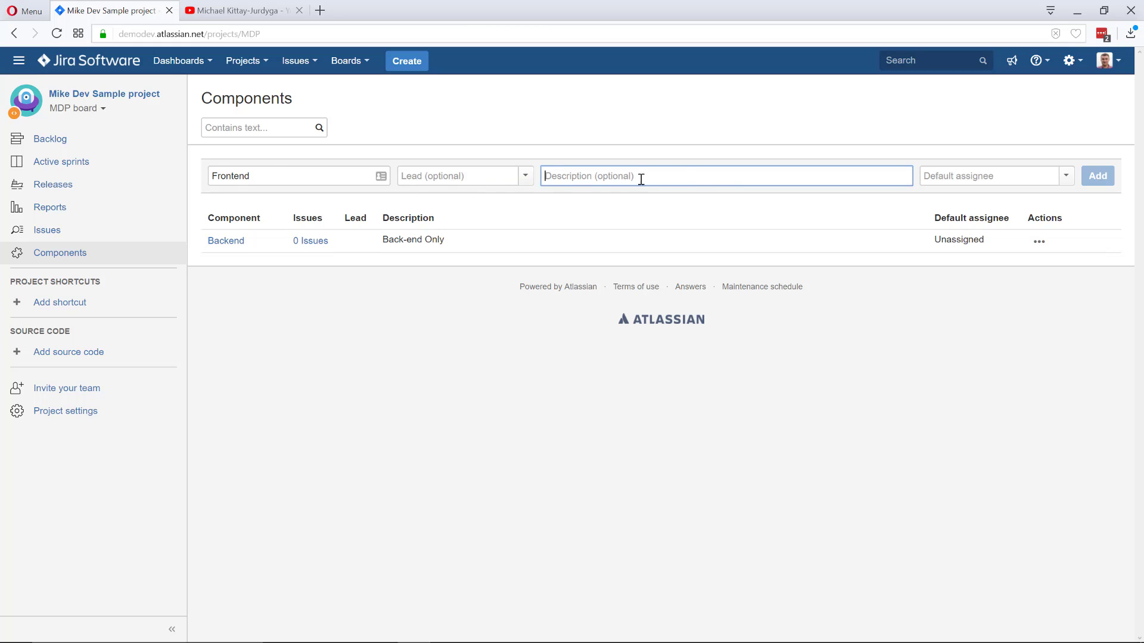
{"action": "double_click", "coordinate": [348, 173]}
{"action": "key", "text": "ctrl+c"}
{"action": "left_click", "coordinate": [592, 176]}
{"action": "key", "text": "ctrl+v"}
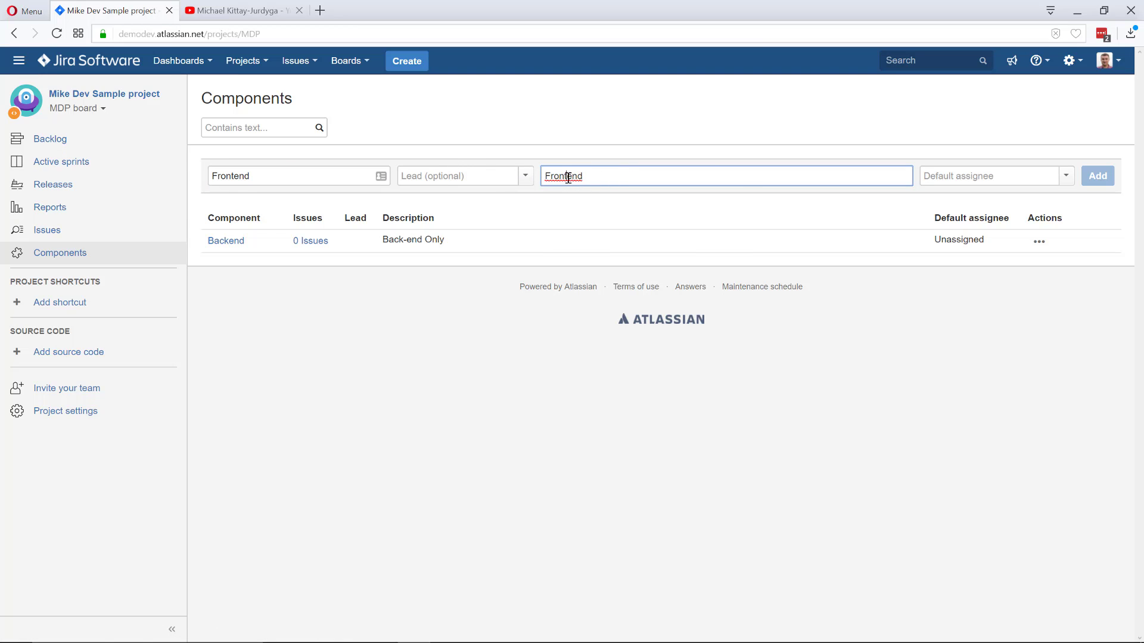
{"action": "right_click", "coordinate": [570, 179]}
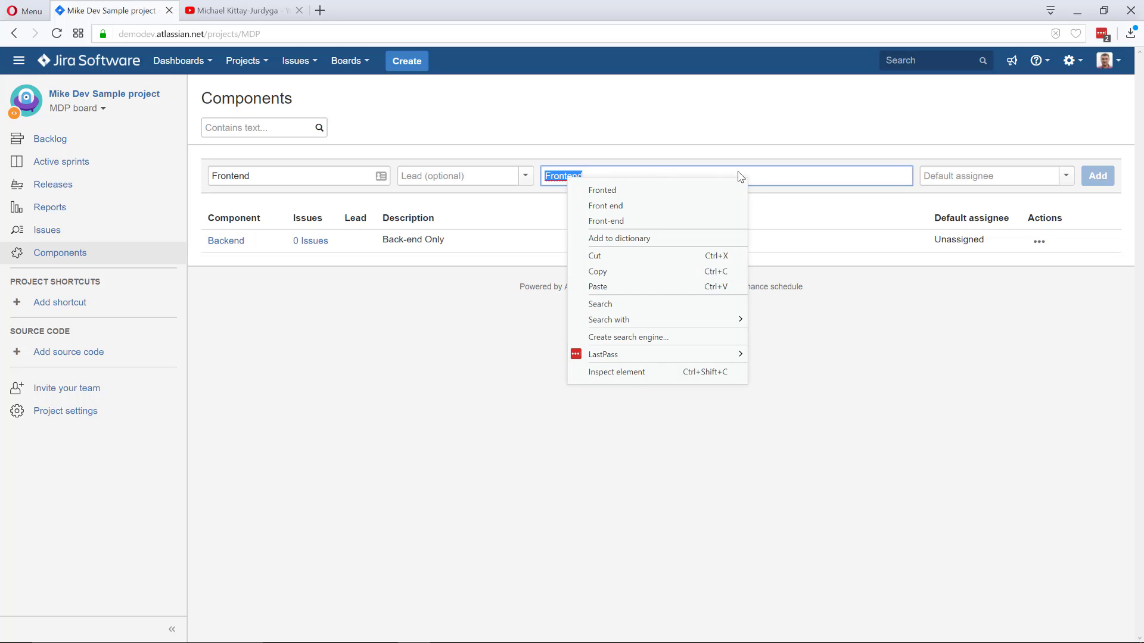
{"action": "left_click", "coordinate": [765, 174]}
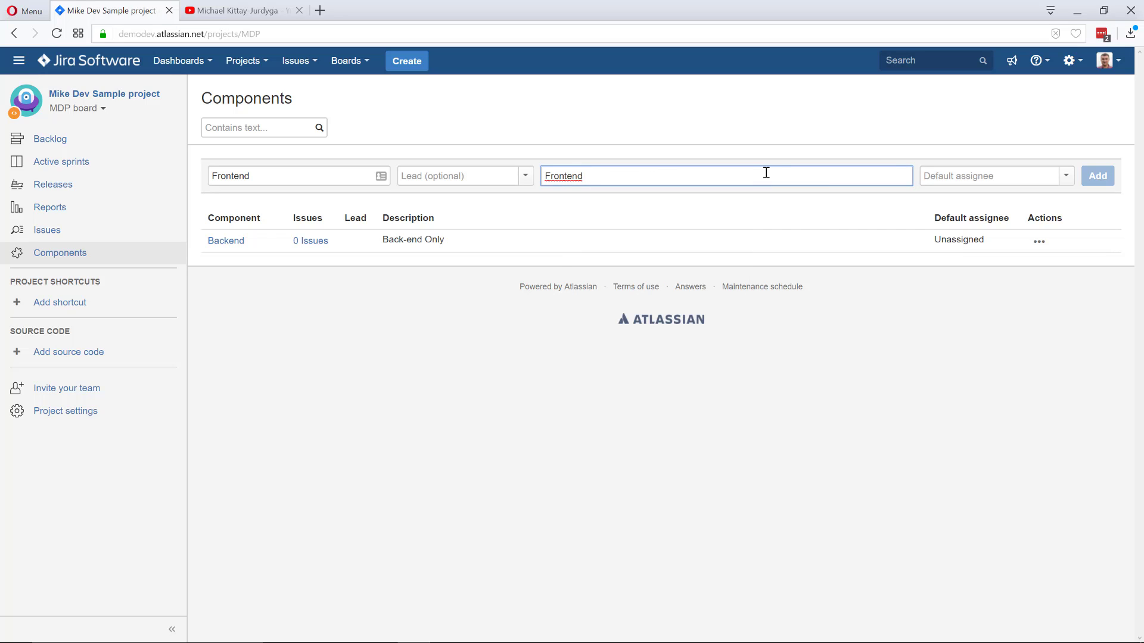
{"action": "type", "text": "Only"}
Set the default assignee to Unassigned and add the Frontend component
{"action": "left_click", "coordinate": [1066, 175]}
{"action": "left_click", "coordinate": [975, 249]}
{"action": "key", "text": "Return"}
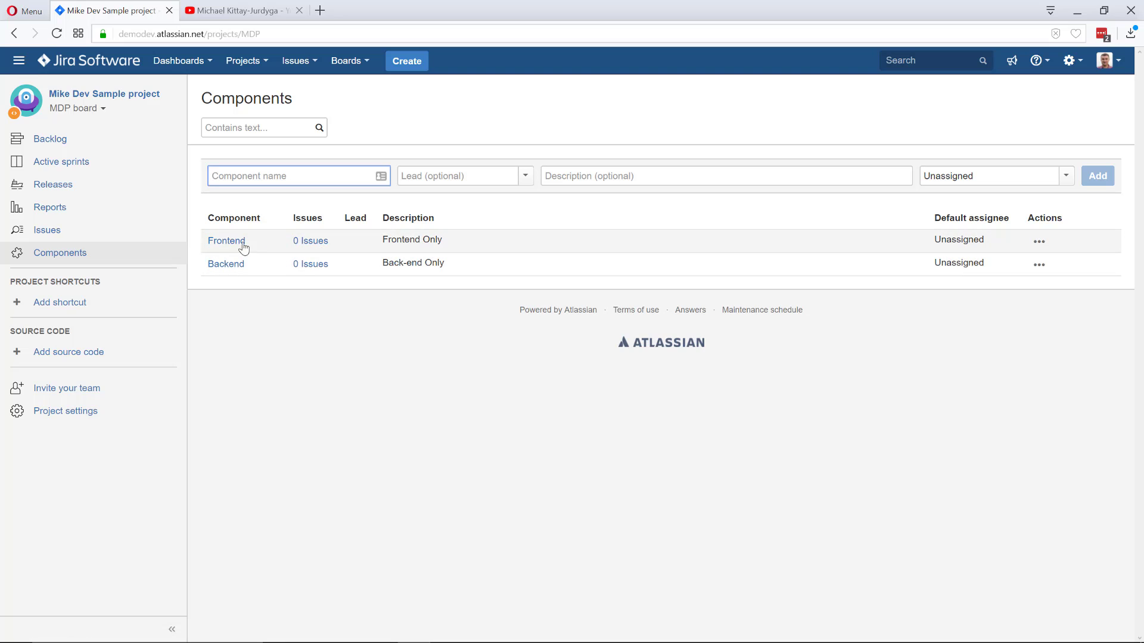
View the list of issues for the Frontend component and return to the Components page
{"action": "left_click", "coordinate": [305, 246]}
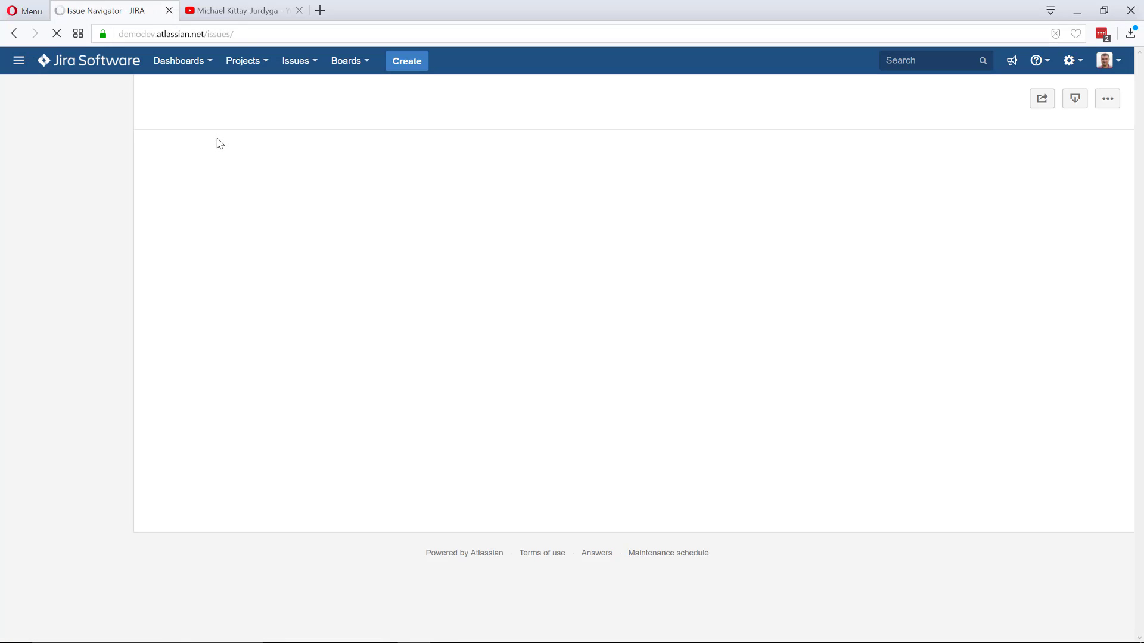
{"action": "left_click", "coordinate": [14, 33]}
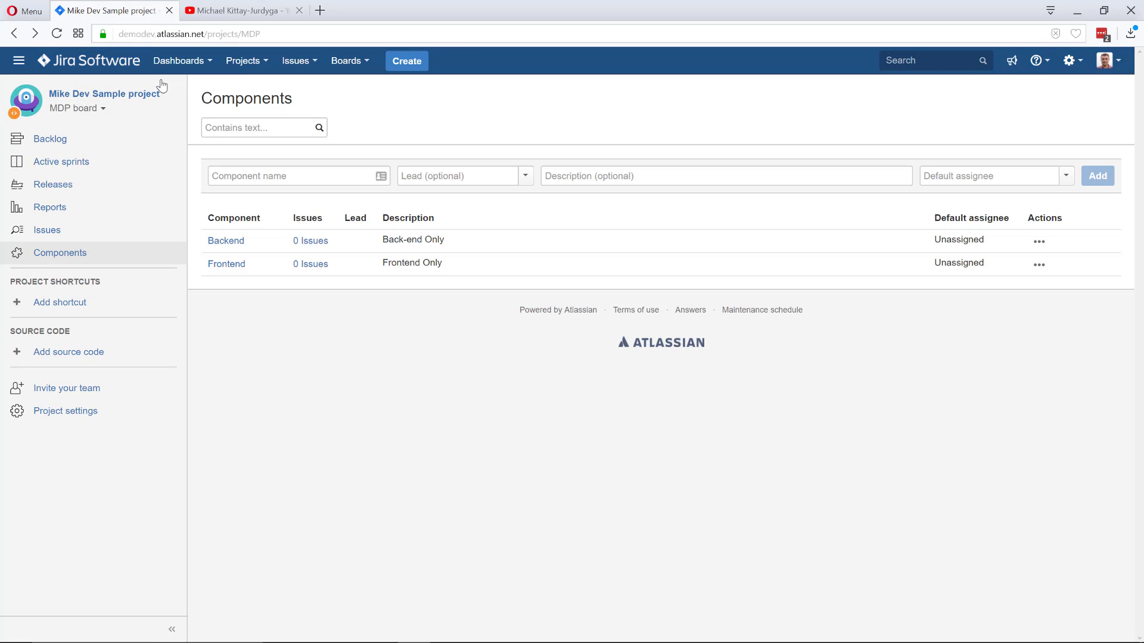
Start a new Story for the sample project from the Backlog and enter "demo" as its summary
{"action": "left_click", "coordinate": [50, 138]}
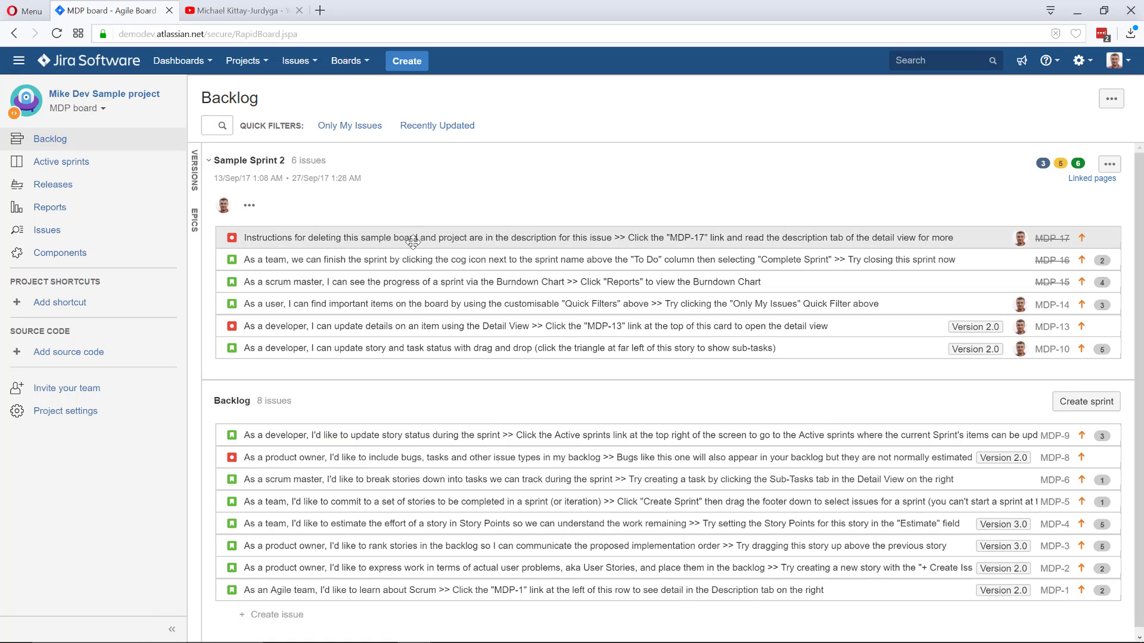
{"action": "left_click", "coordinate": [429, 272]}
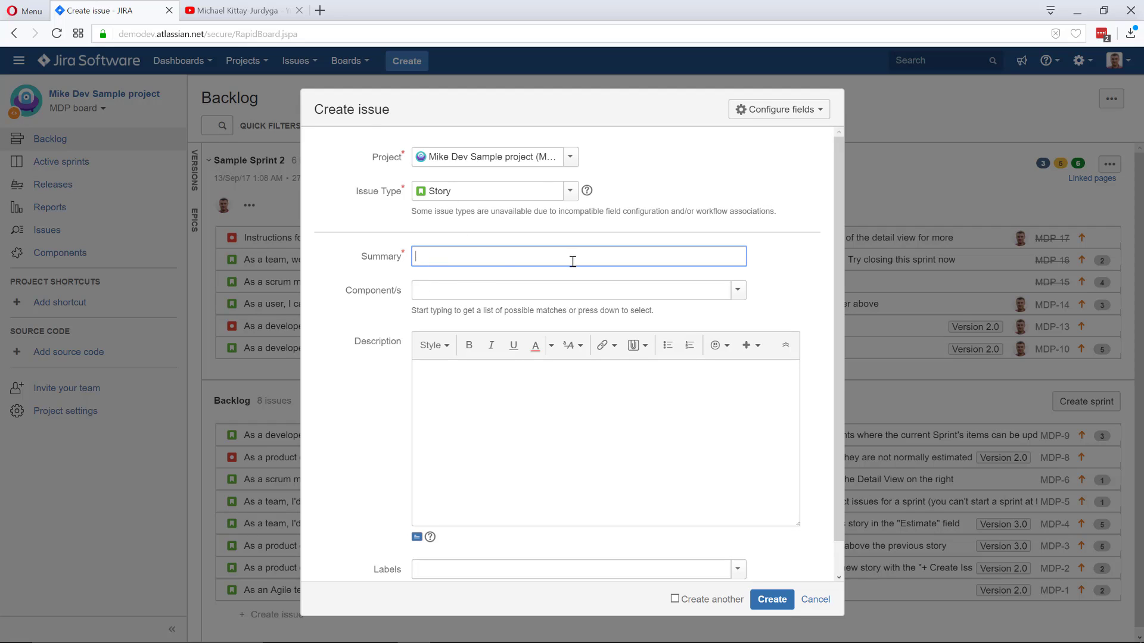
{"action": "type", "text": "demo"}
{"action": "key", "text": "Tab"}
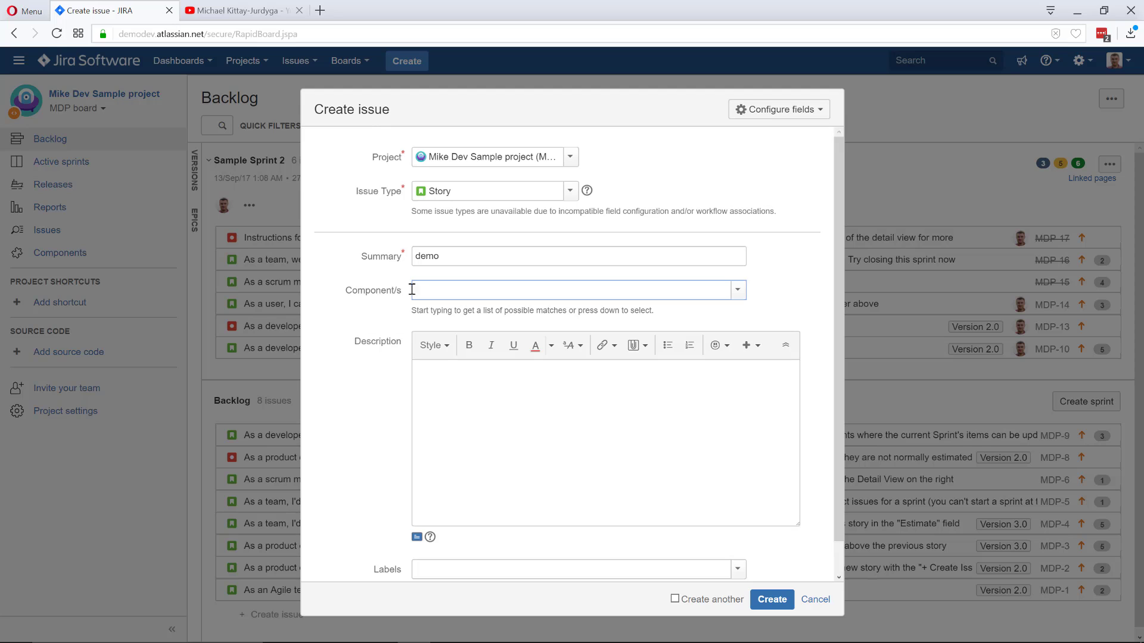
Show all available fields in the issue creation form and switch back to the custom field selection
{"action": "left_click", "coordinate": [763, 110]}
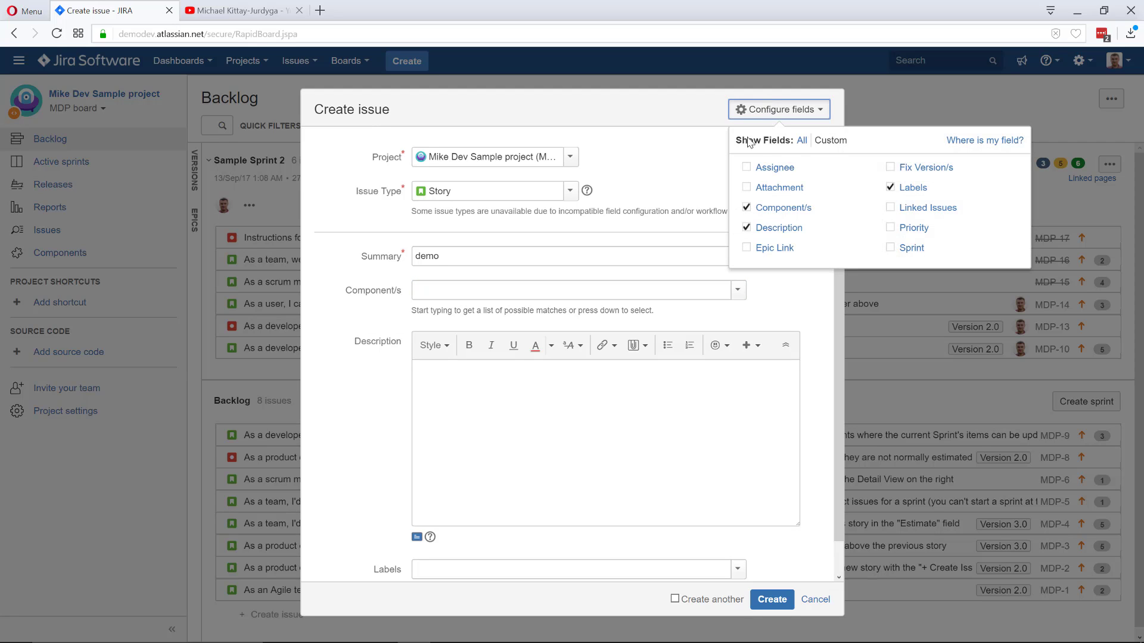
{"action": "left_click", "coordinate": [802, 142]}
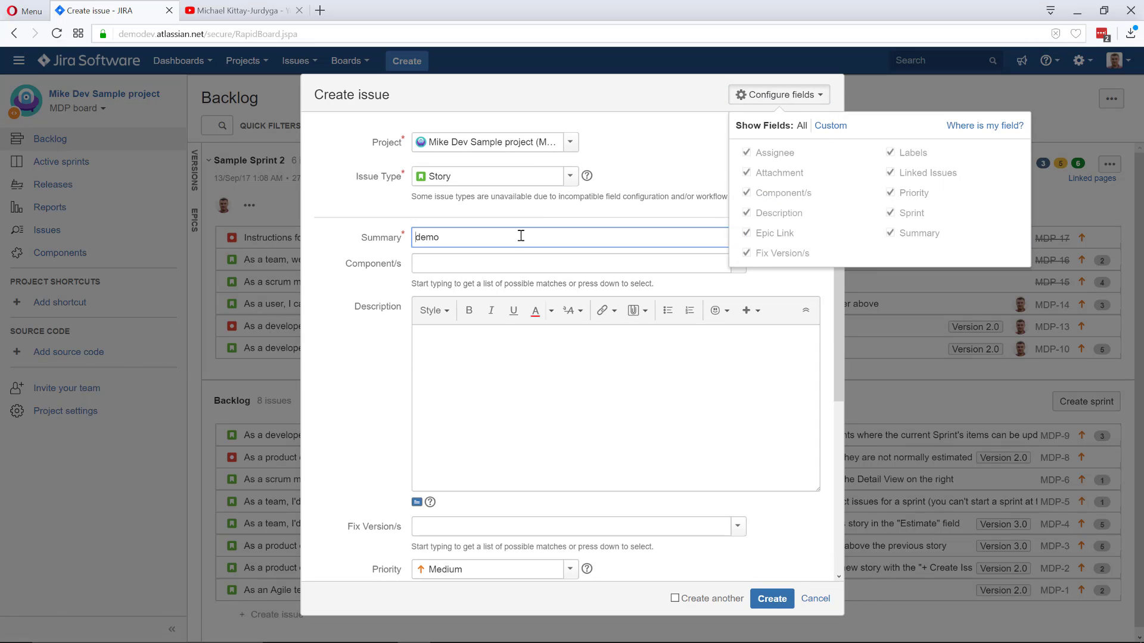
{"action": "left_click", "coordinate": [385, 357]}
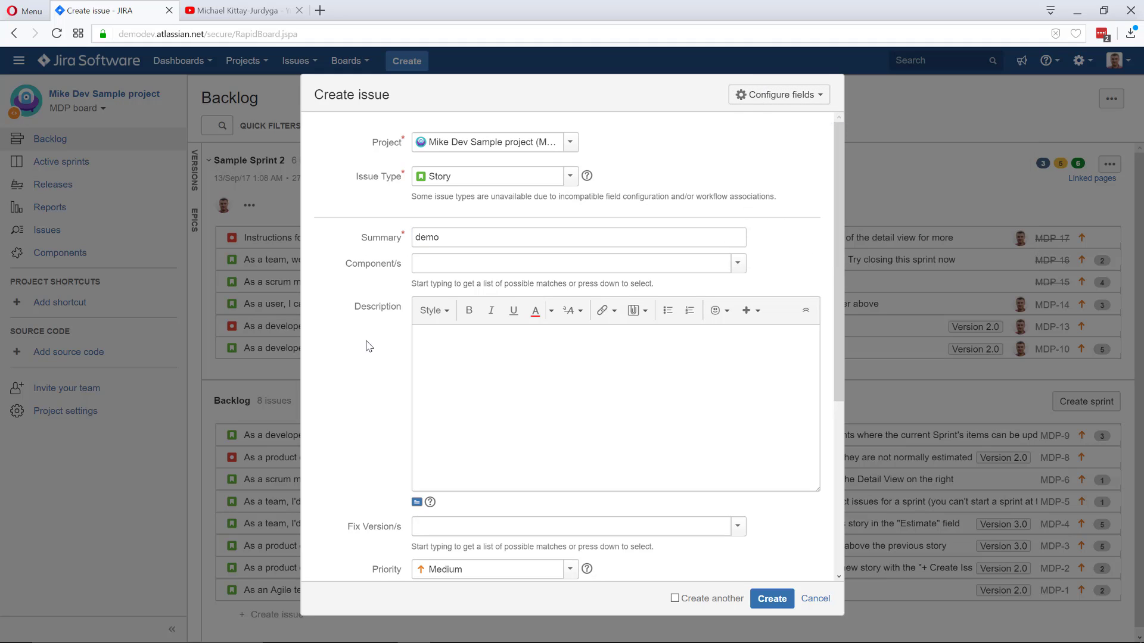
{"action": "left_click", "coordinate": [770, 95]}
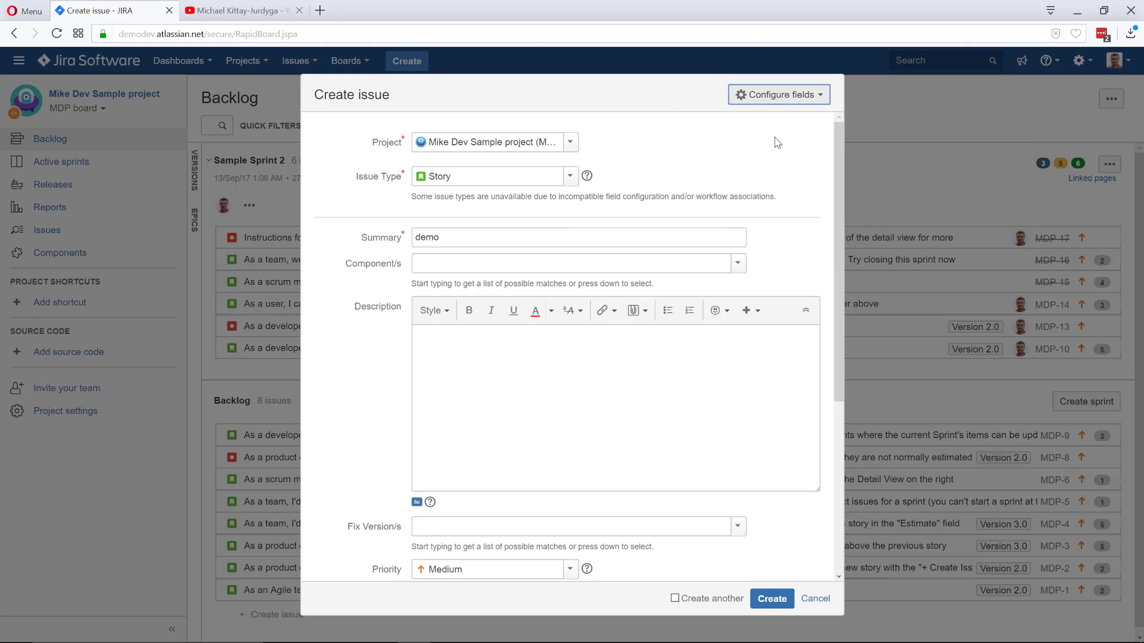
{"action": "left_click", "coordinate": [774, 97]}
{"action": "left_click", "coordinate": [774, 96]}
{"action": "left_click", "coordinate": [830, 125]}
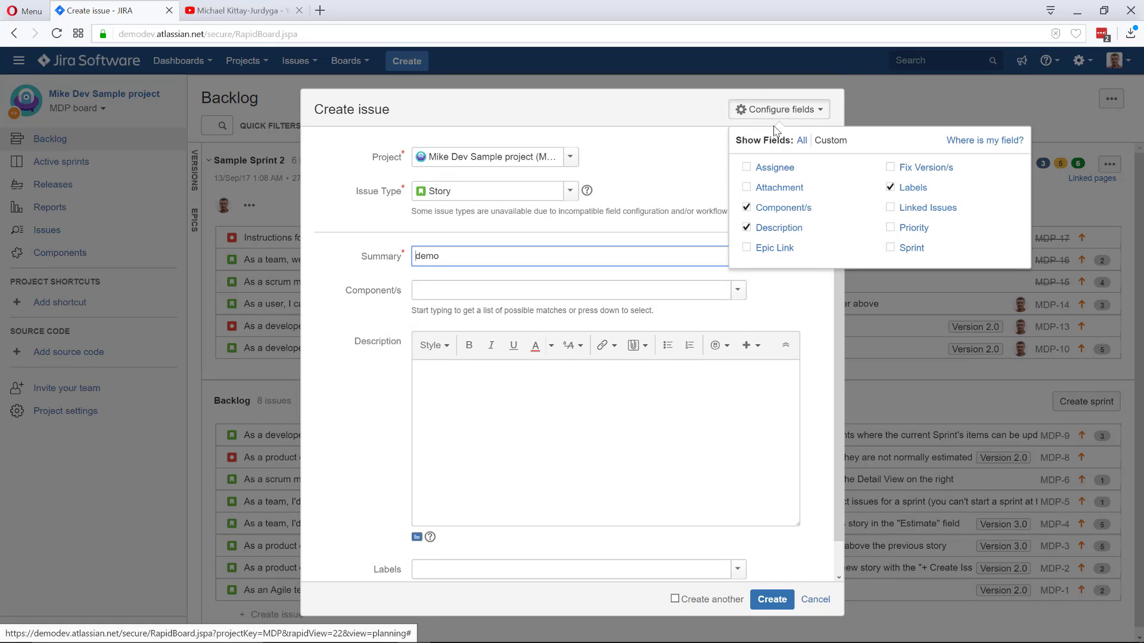
Hide the Component/s field from the issue creation form and show it again
{"action": "left_click", "coordinate": [748, 213]}
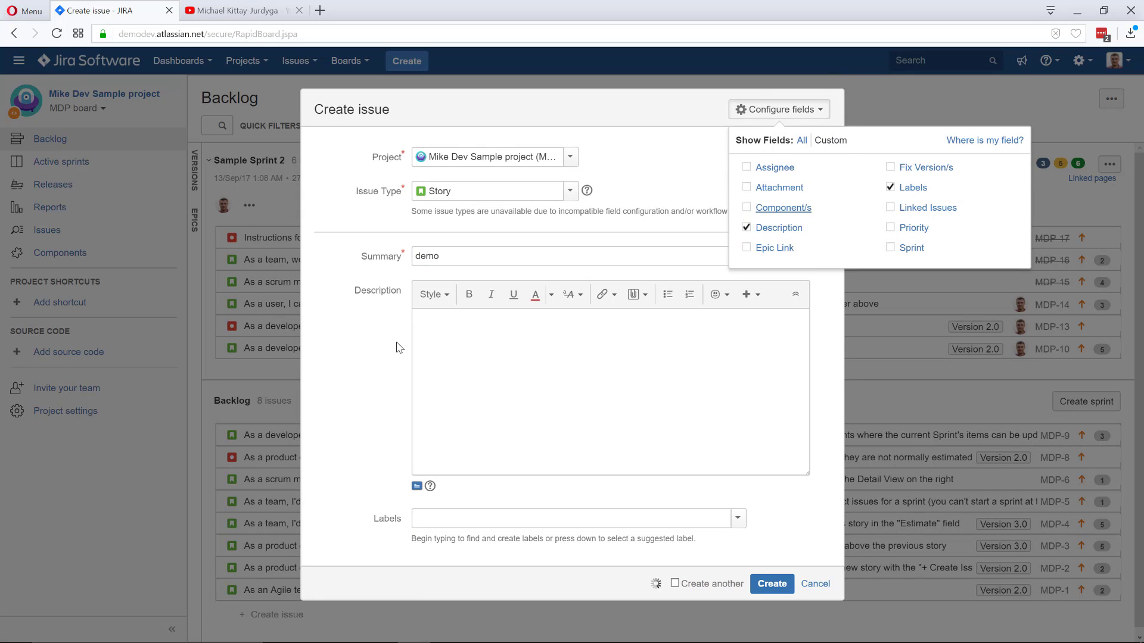
{"action": "left_click", "coordinate": [757, 216]}
{"action": "left_click", "coordinate": [342, 416]}
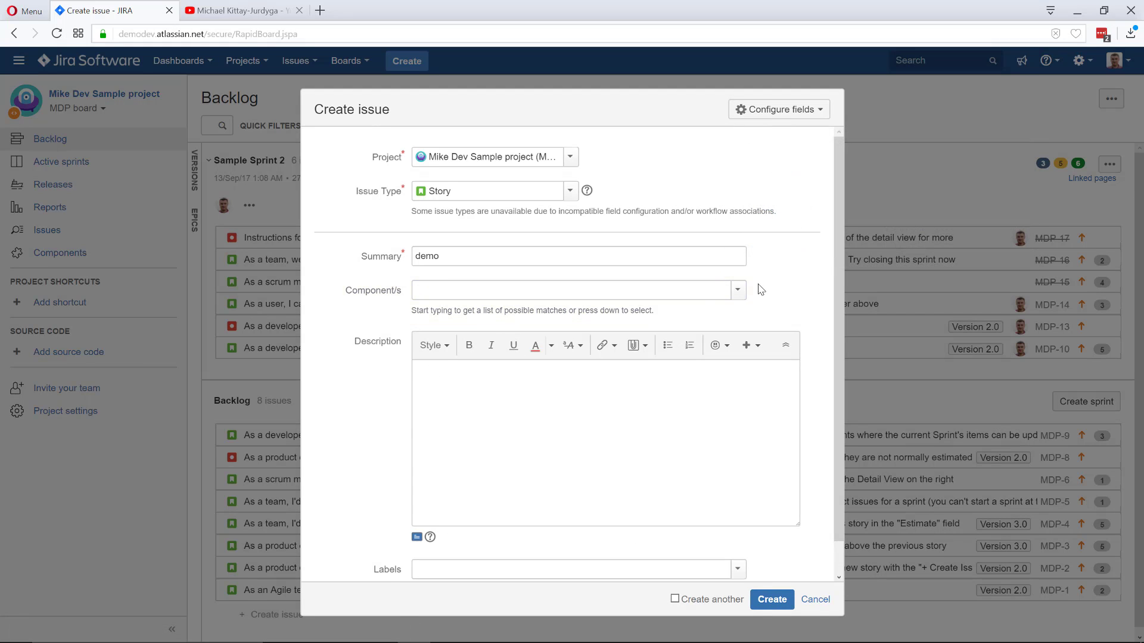
Assign the Backend component to the demo story and enter "Demo 1" as its description
{"action": "left_click", "coordinate": [738, 291]}
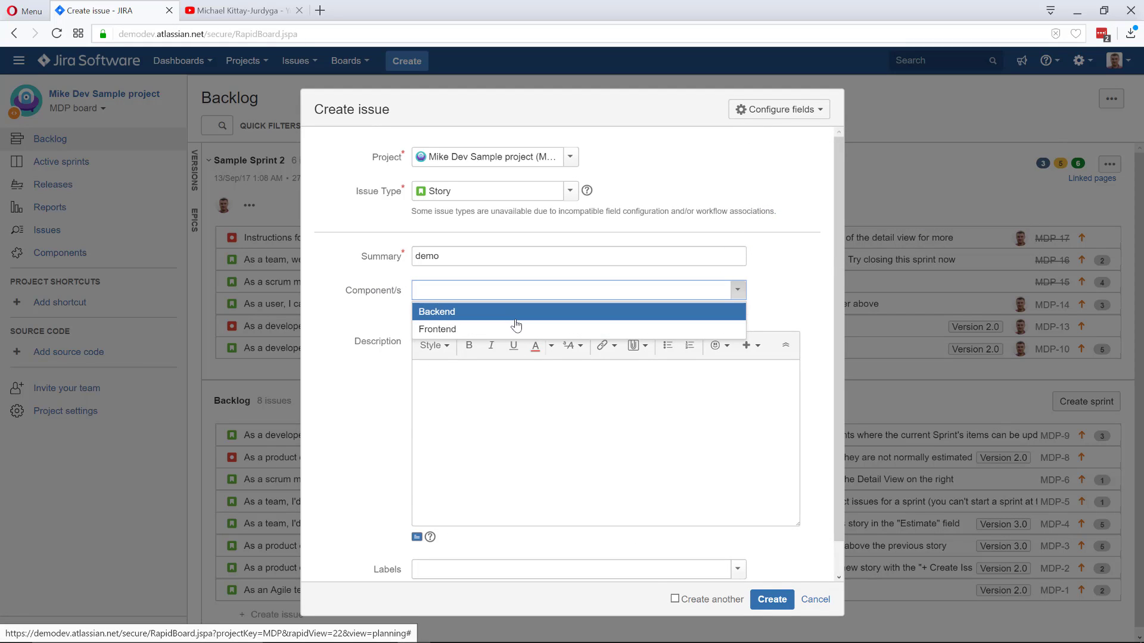
{"action": "left_click", "coordinate": [471, 317]}
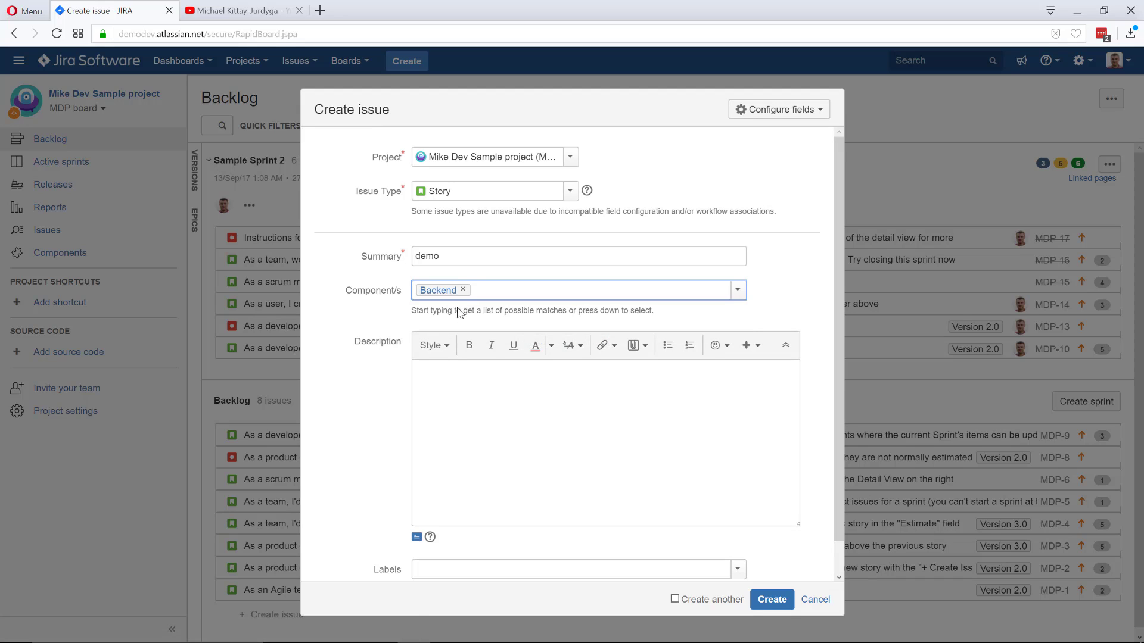
{"action": "left_click", "coordinate": [463, 421]}
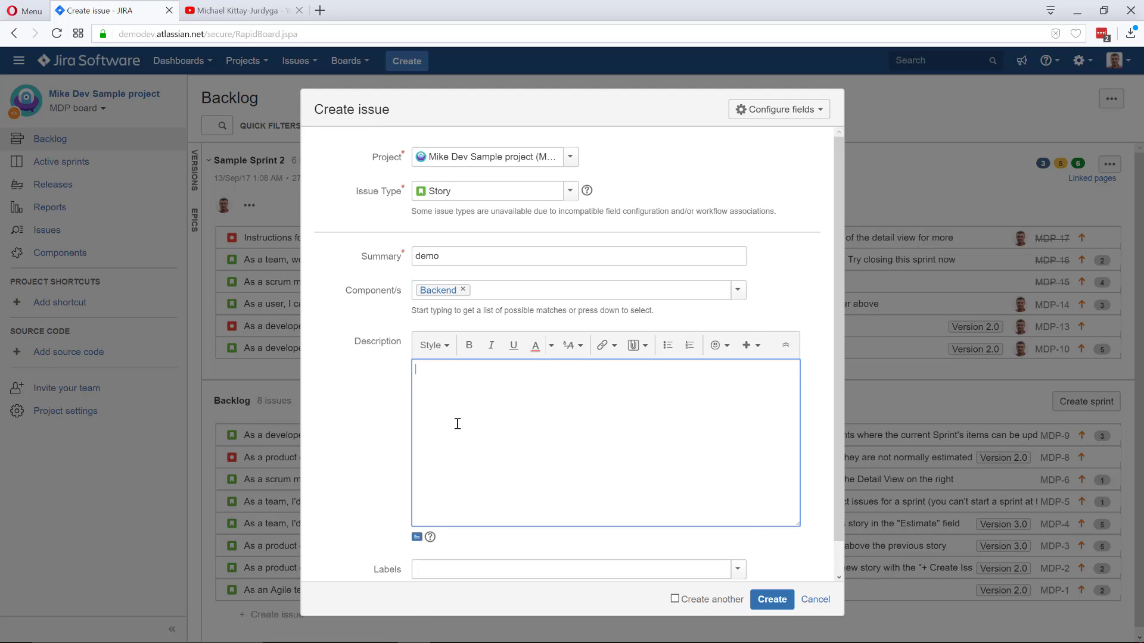
{"action": "type", "text": "Demo 1"}
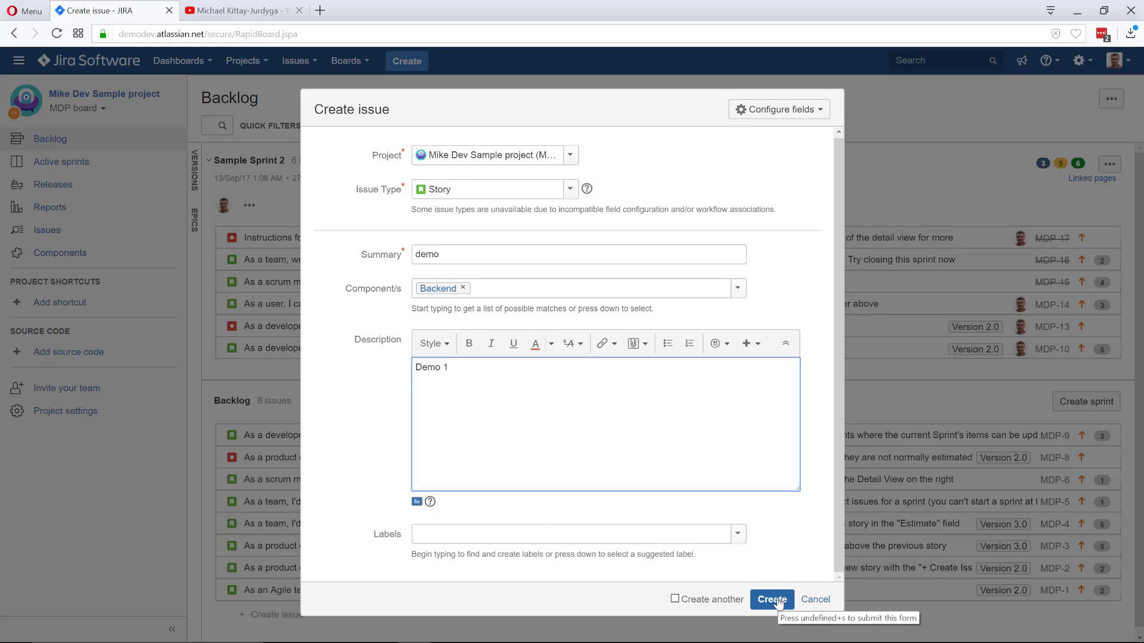
Add Frontend as a second component of the demo story and remove it again
{"action": "left_click", "coordinate": [738, 288]}
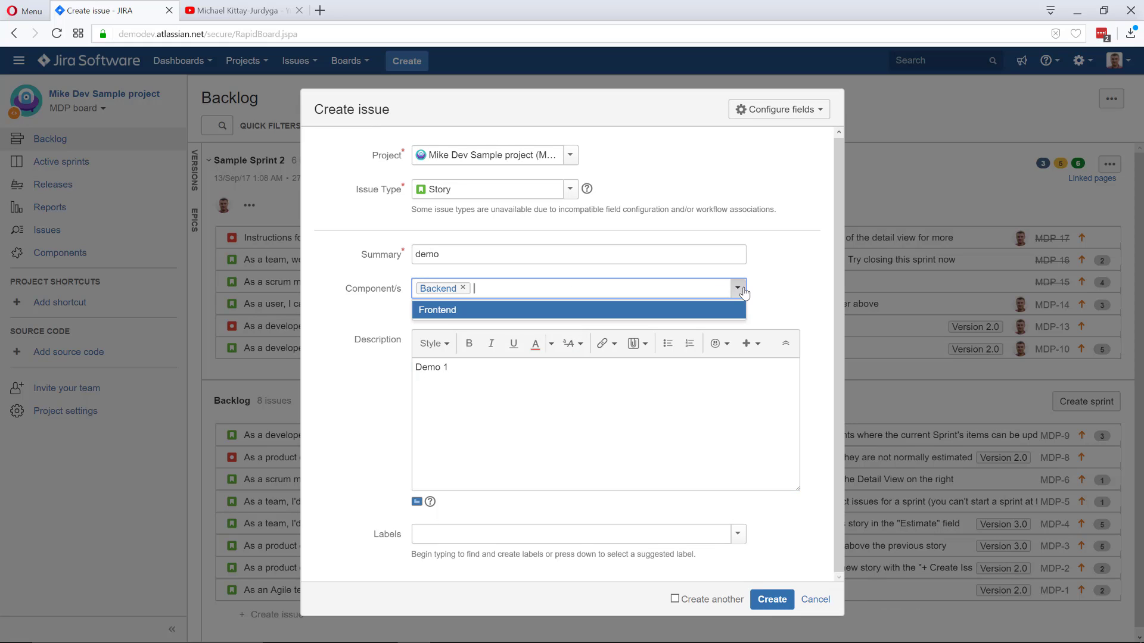
{"action": "left_click", "coordinate": [614, 314]}
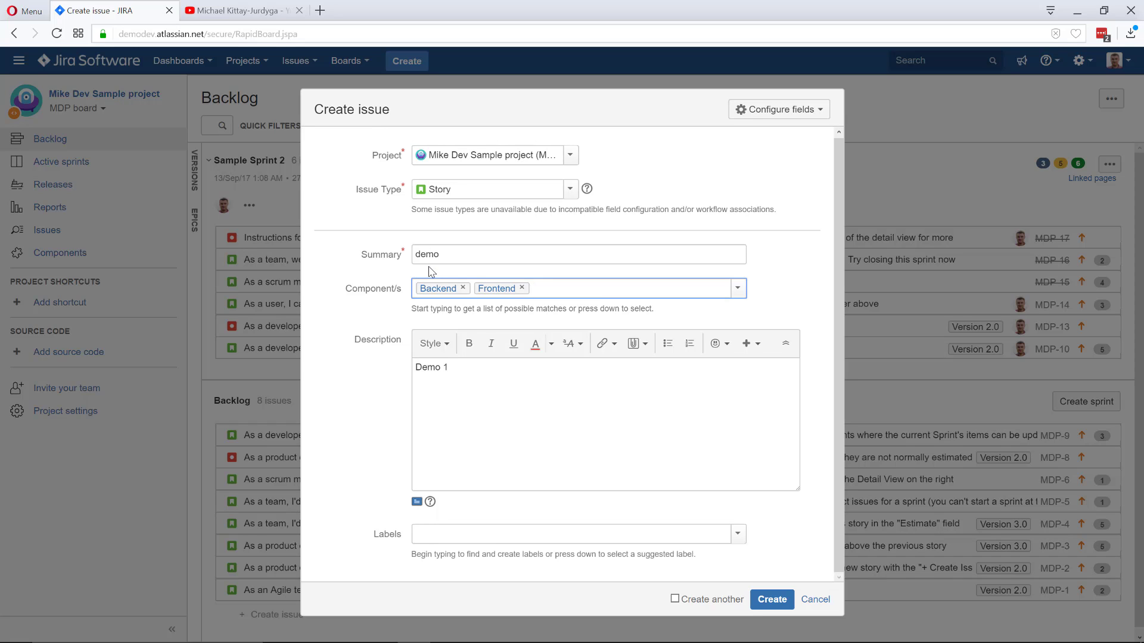
{"action": "left_click", "coordinate": [522, 288]}
Create the demo story
{"action": "left_click", "coordinate": [772, 600]}
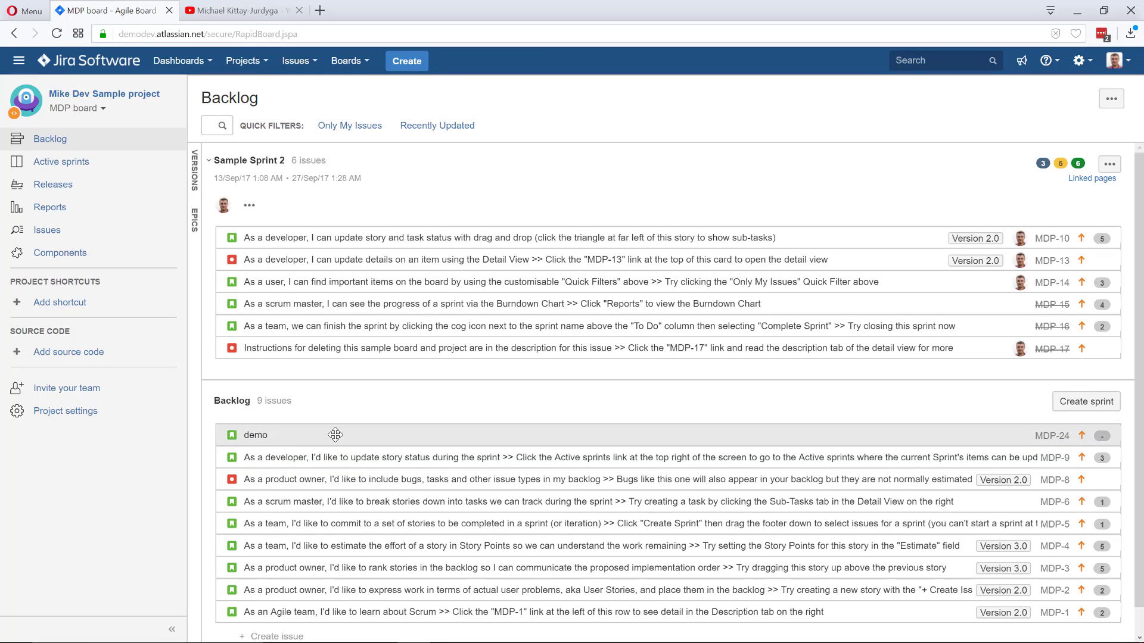
Set the component of sprint issue MDP-10 to Backend and save the change
{"action": "left_click", "coordinate": [278, 238]}
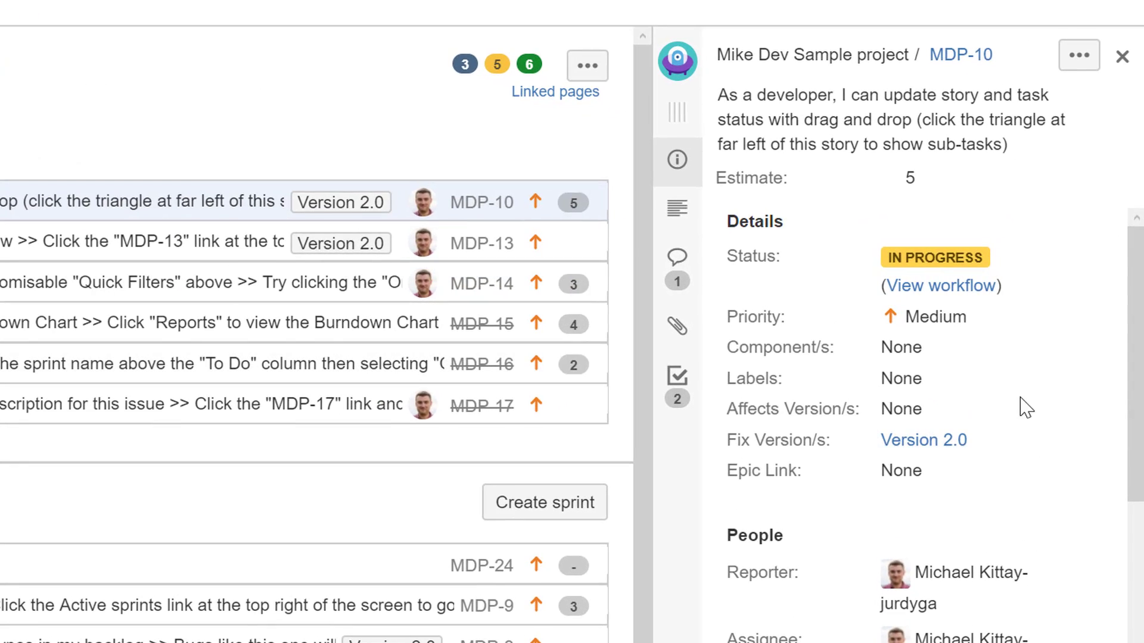
{"action": "left_click", "coordinate": [953, 356]}
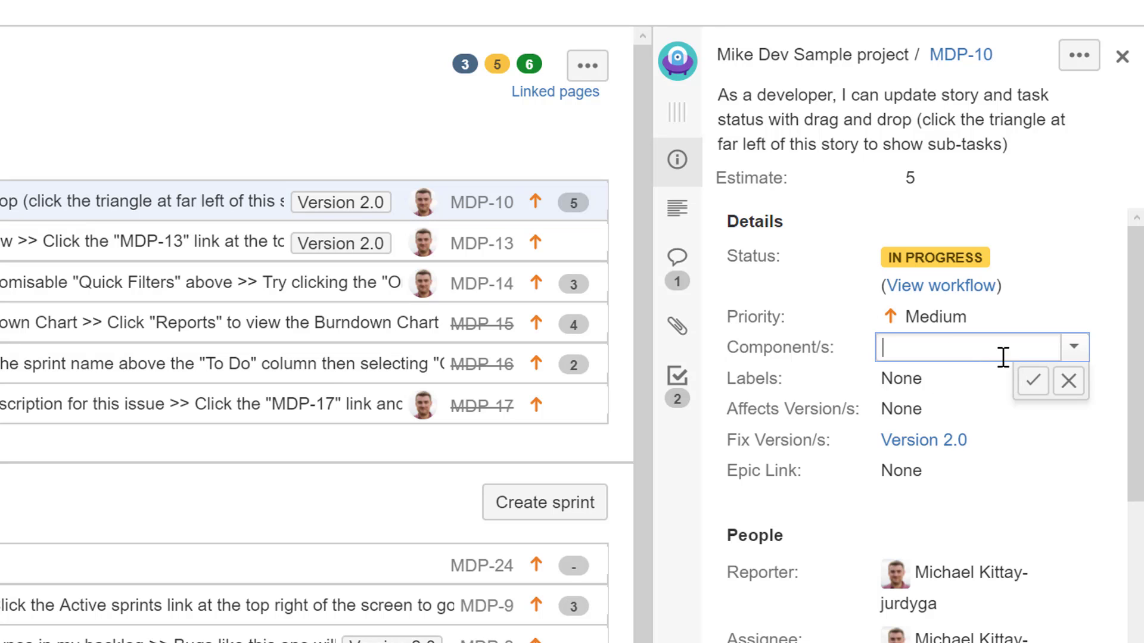
{"action": "left_click", "coordinate": [1073, 350]}
{"action": "left_click", "coordinate": [933, 390]}
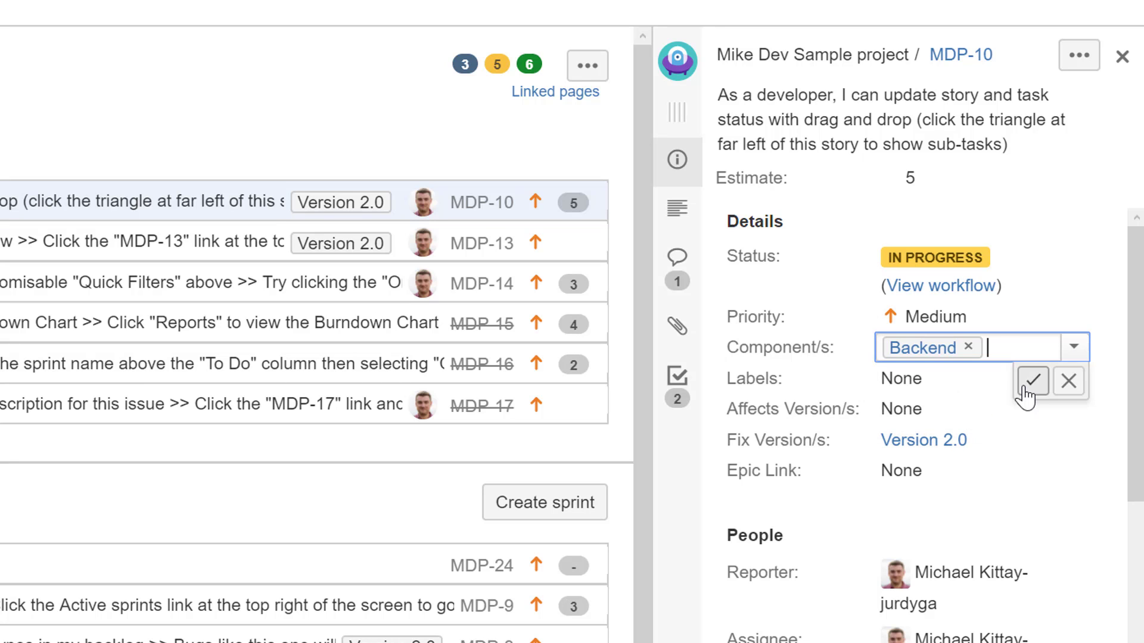
{"action": "left_click", "coordinate": [1030, 381]}
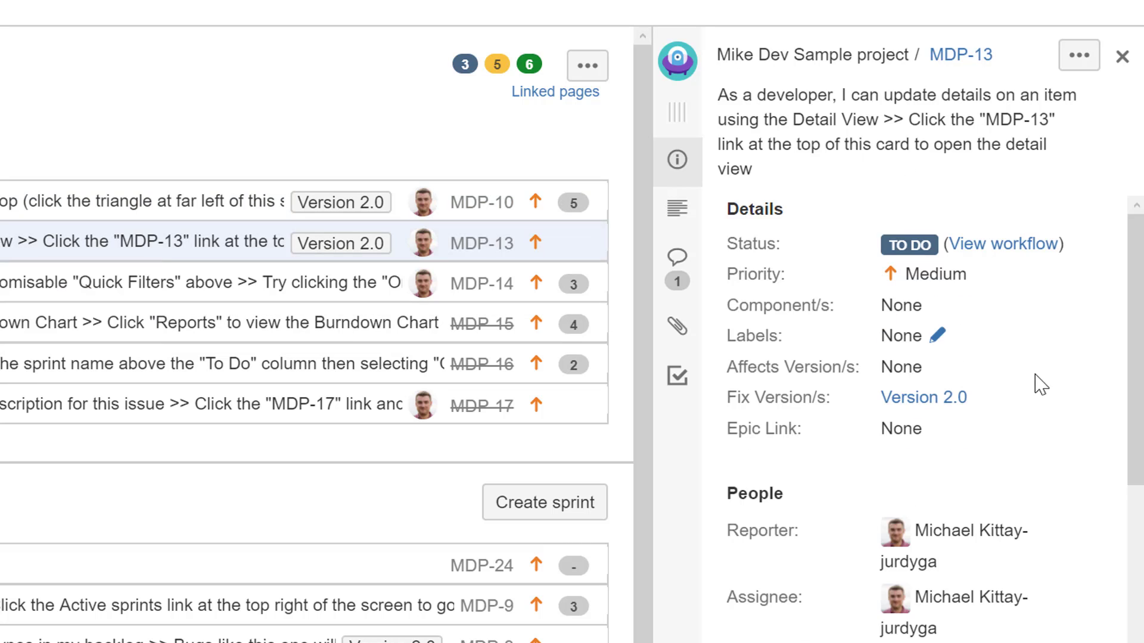
Set the component of sprint issue MDP-13 to Frontend
{"action": "left_click", "coordinate": [949, 303]}
{"action": "left_click", "coordinate": [1074, 304]}
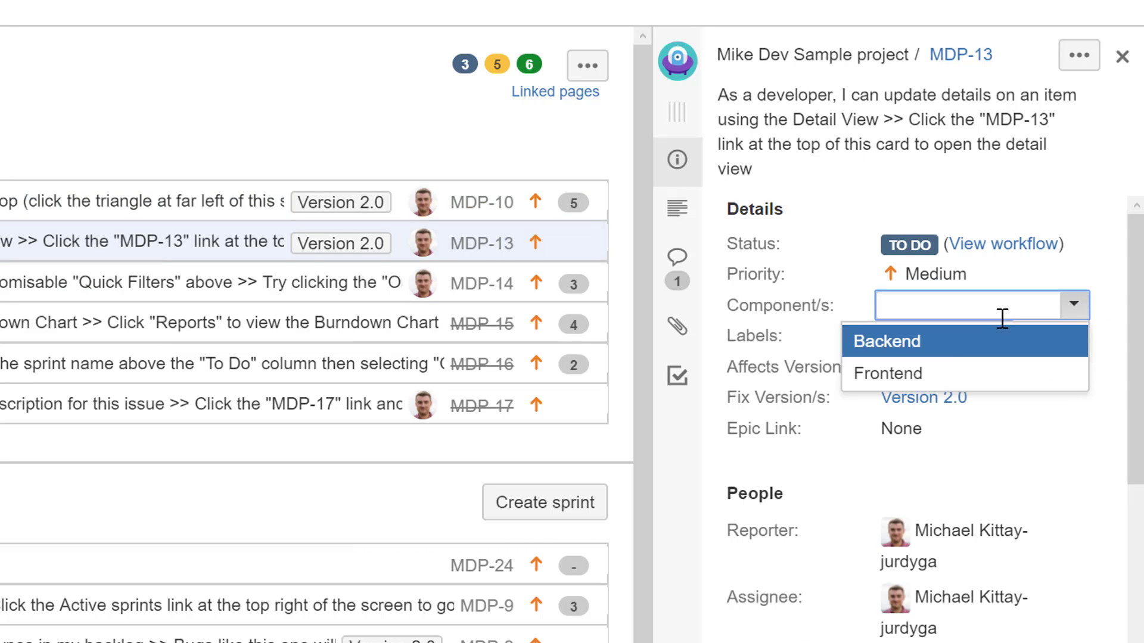
{"action": "left_click", "coordinate": [934, 376]}
Set the component of sprint issue MDP-14 to Frontend
{"action": "left_click", "coordinate": [90, 282]}
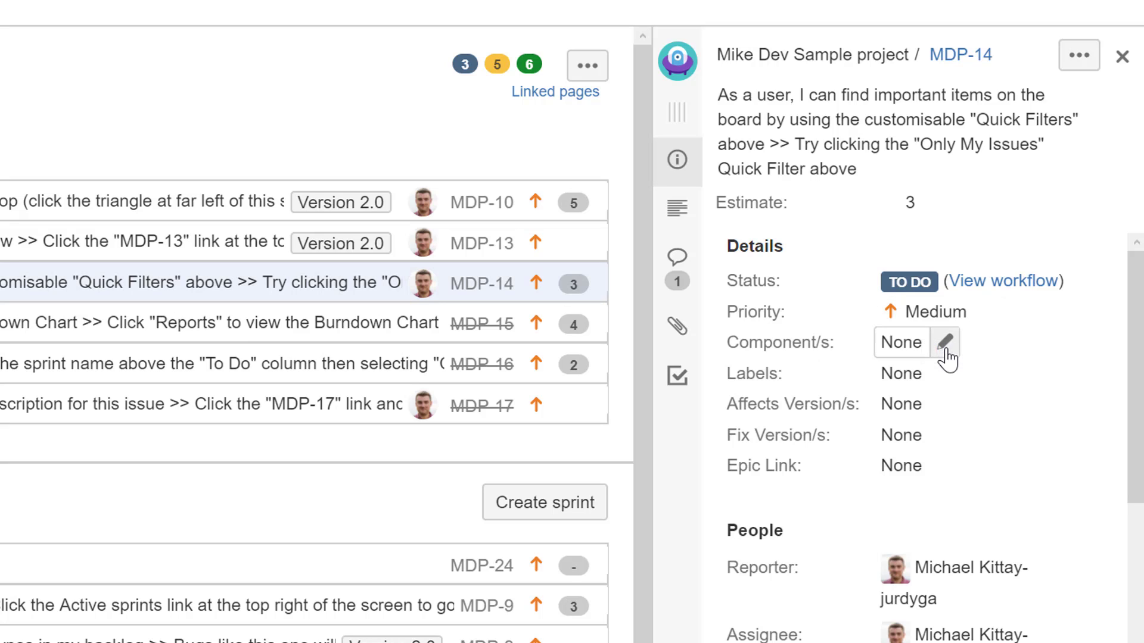
{"action": "left_click", "coordinate": [944, 345]}
{"action": "left_click", "coordinate": [1071, 341]}
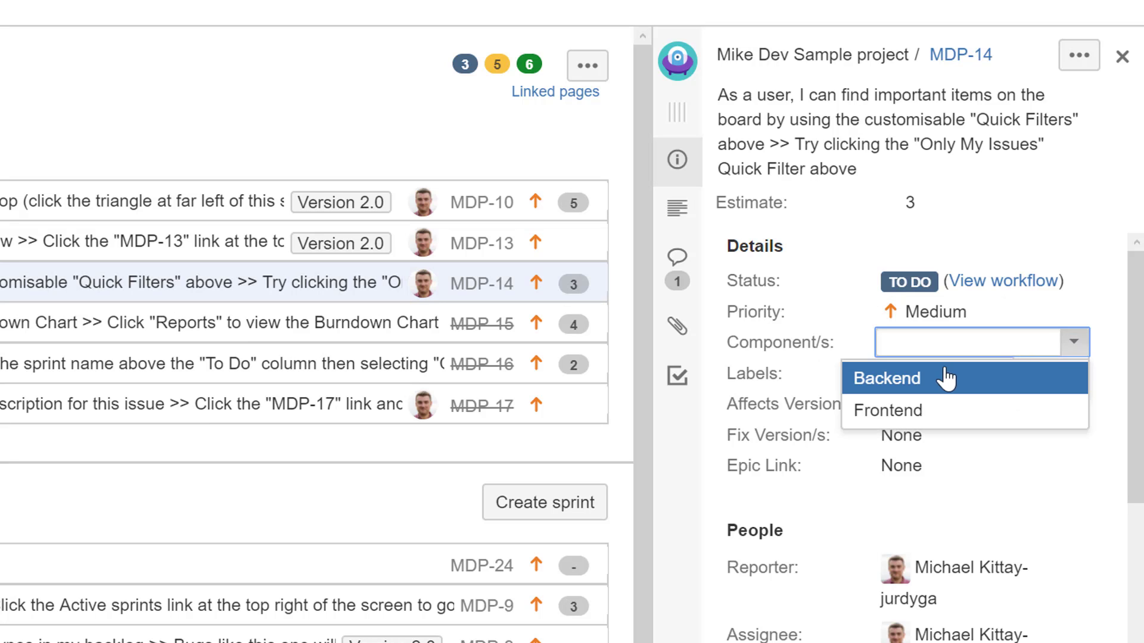
{"action": "left_click", "coordinate": [911, 410]}
Set the component of sprint issue MDP-15 to Backend and save the change
{"action": "left_click", "coordinate": [23, 323]}
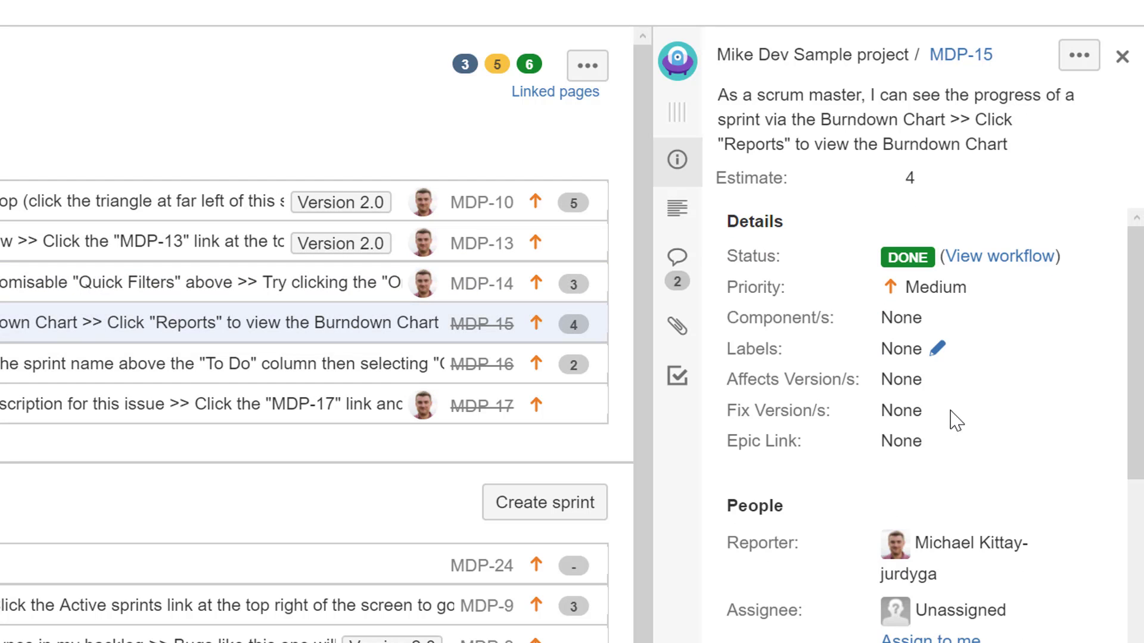
{"action": "left_click", "coordinate": [950, 328]}
{"action": "left_click", "coordinate": [1074, 317]}
{"action": "left_click", "coordinate": [927, 355]}
{"action": "left_click", "coordinate": [1032, 352]}
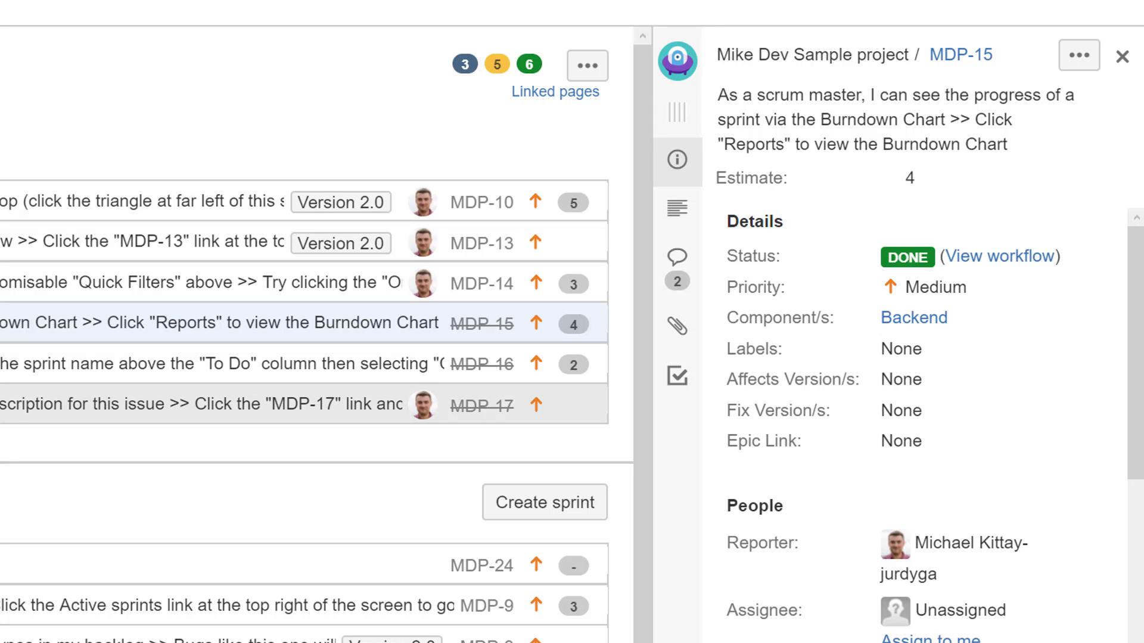
Set the component of sprint issue MDP-16 to Backend, leaving its labels empty
{"action": "left_click", "coordinate": [89, 364]}
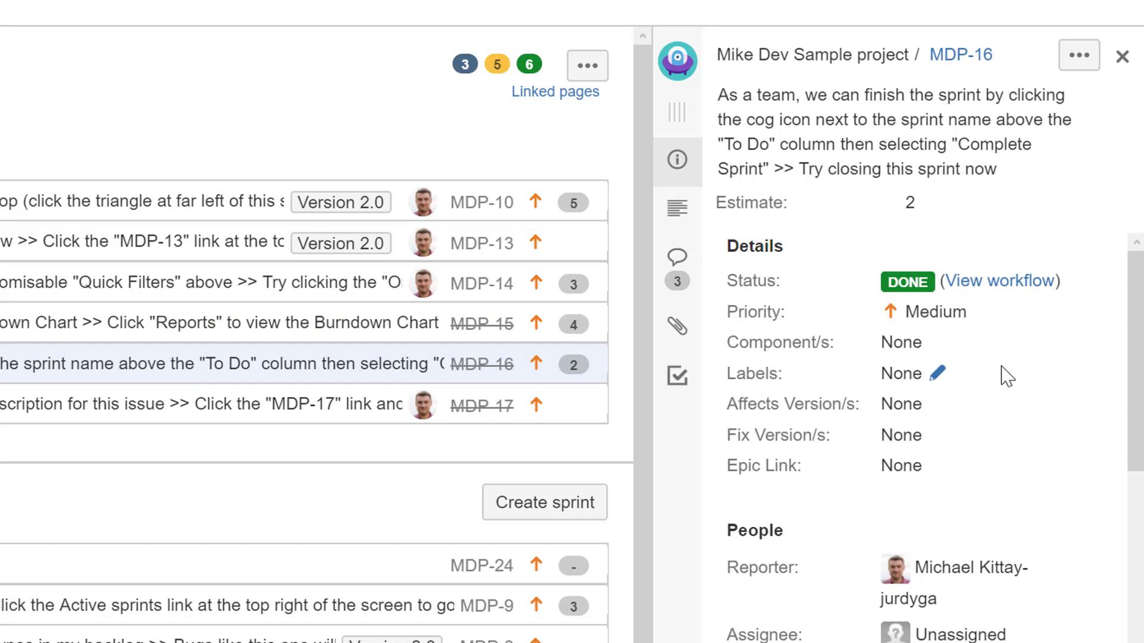
{"action": "left_click", "coordinate": [947, 374]}
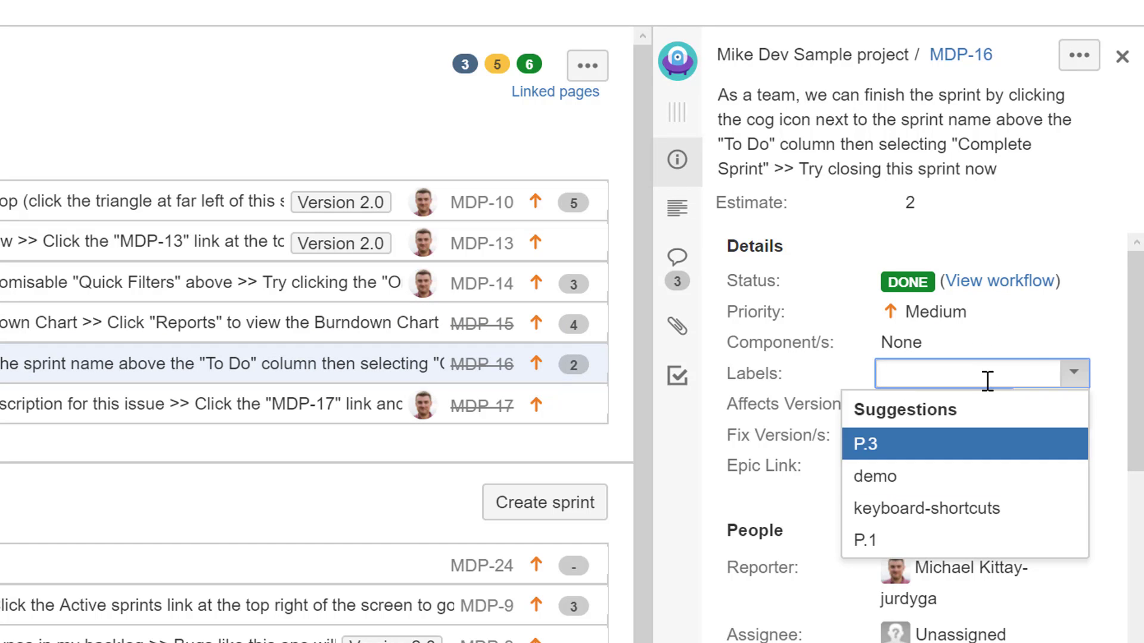
{"action": "left_click", "coordinate": [1055, 329]}
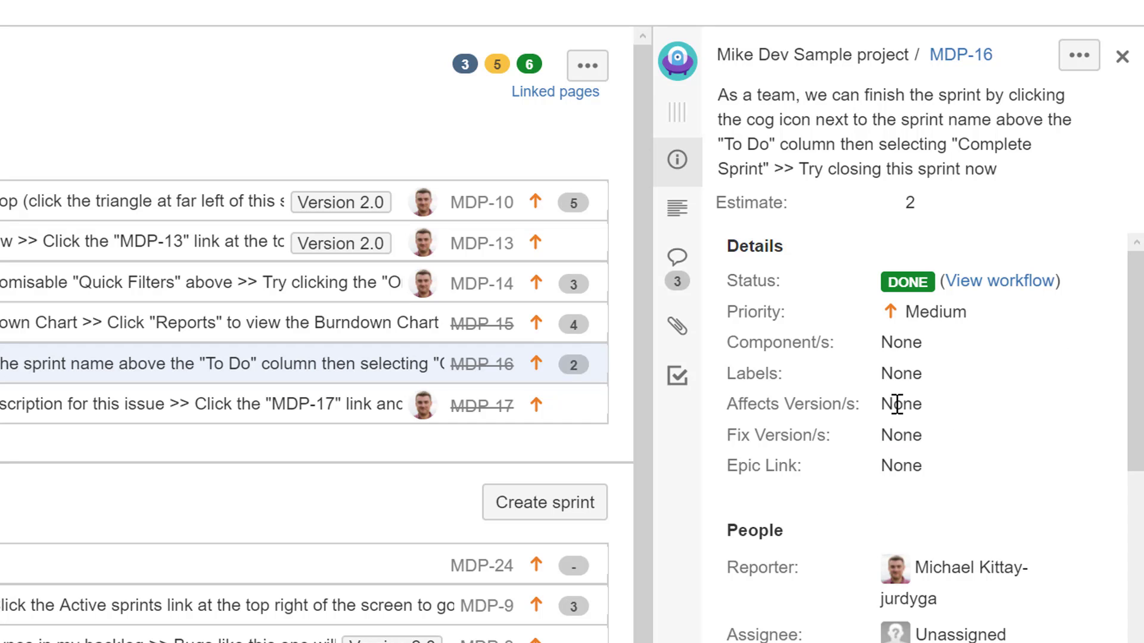
{"action": "left_click", "coordinate": [960, 342]}
{"action": "left_click", "coordinate": [1074, 342]}
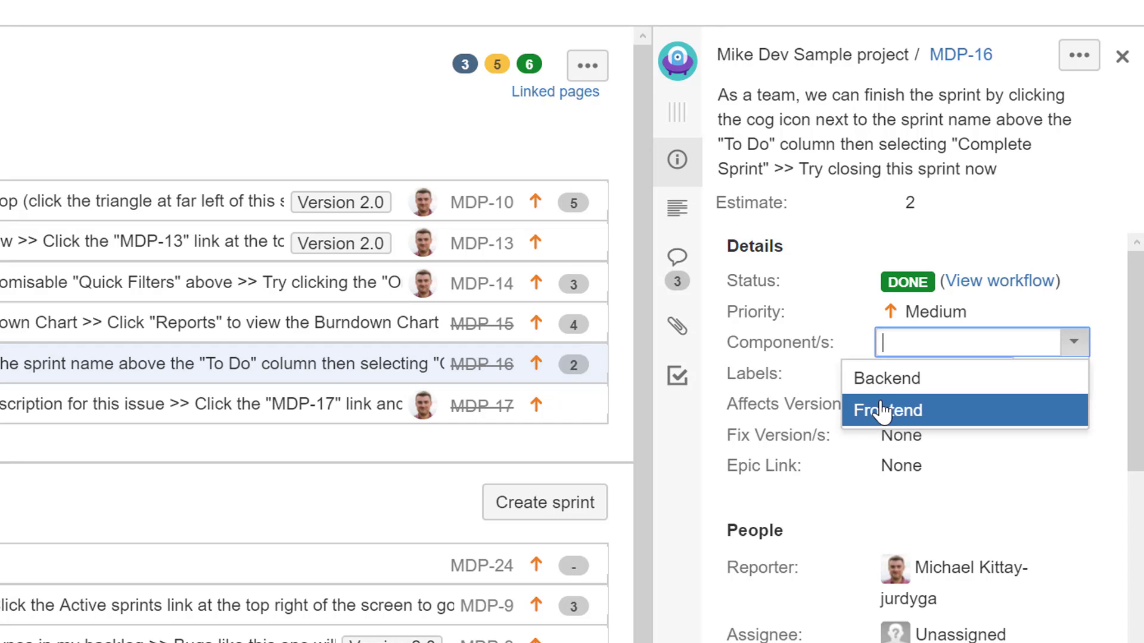
{"action": "left_click", "coordinate": [893, 375]}
{"action": "left_click", "coordinate": [1034, 377]}
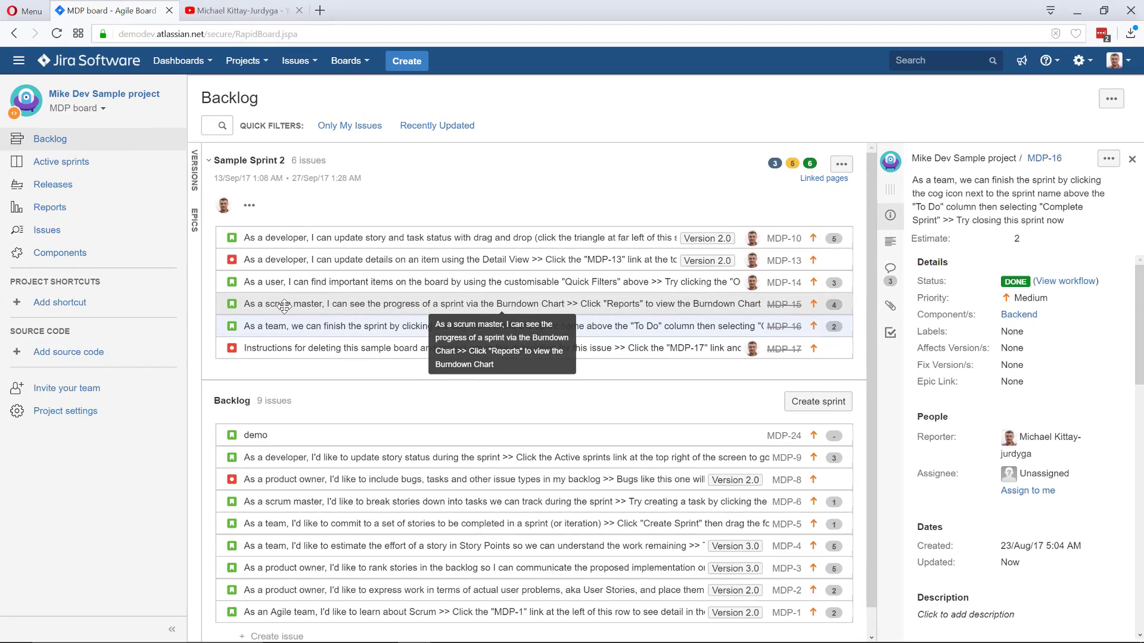
Review the number of issues per component on the Components page and return to the Backlog
{"action": "left_click", "coordinate": [65, 255]}
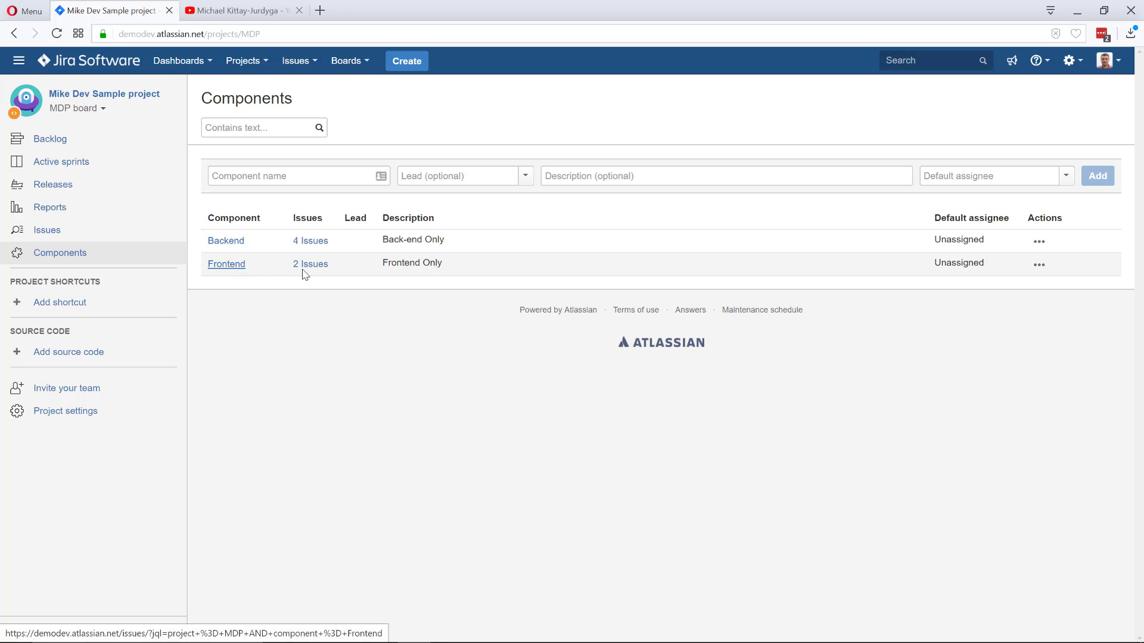
{"action": "left_click", "coordinate": [89, 162]}
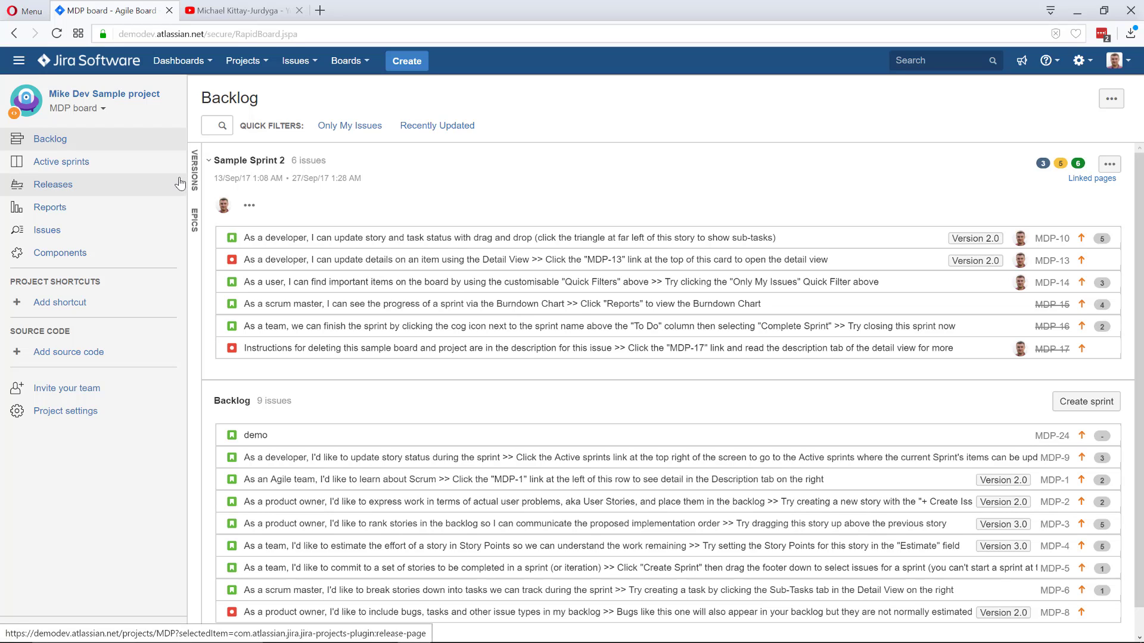
{"action": "left_click", "coordinate": [348, 63]}
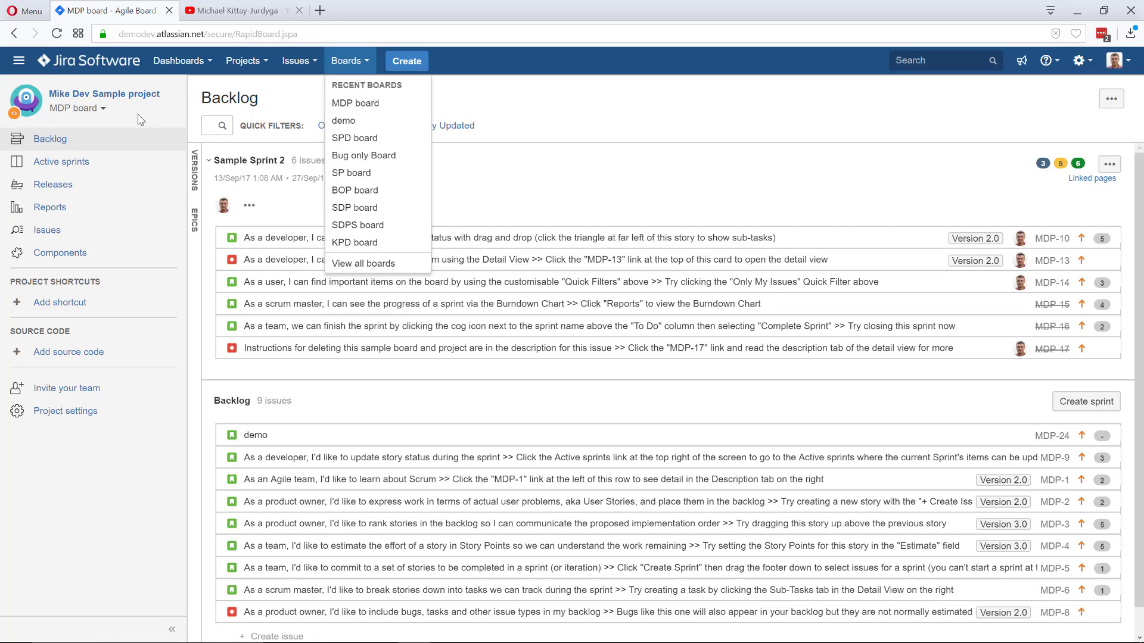
{"action": "left_click", "coordinate": [529, 106]}
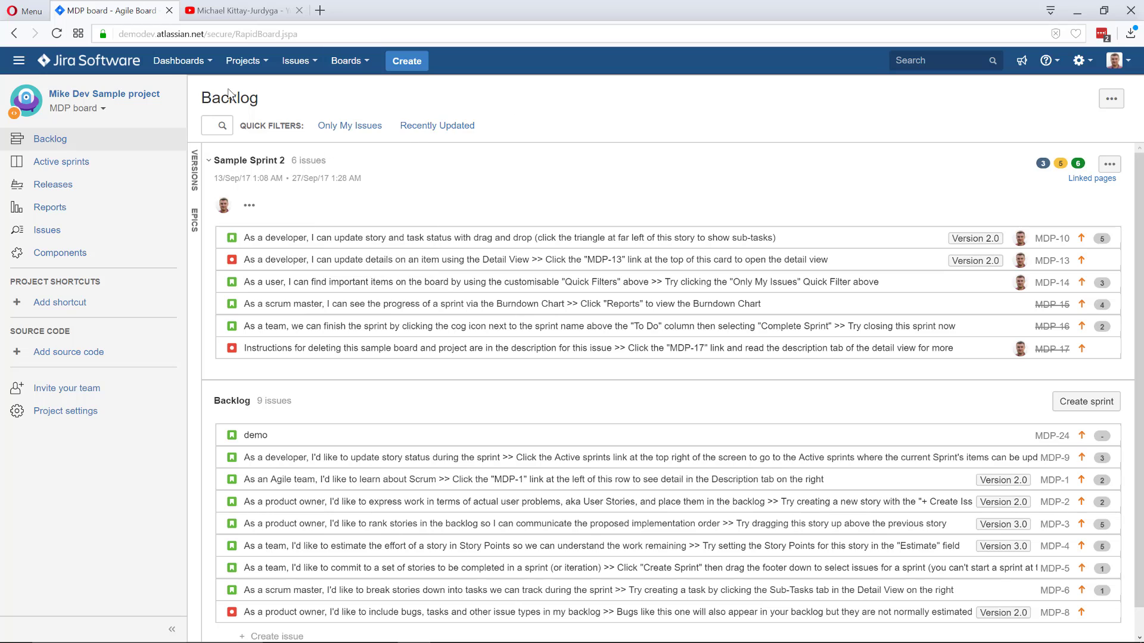
Start a new Scrum board in the sample project, based on an existing project
{"action": "left_click", "coordinate": [104, 112]}
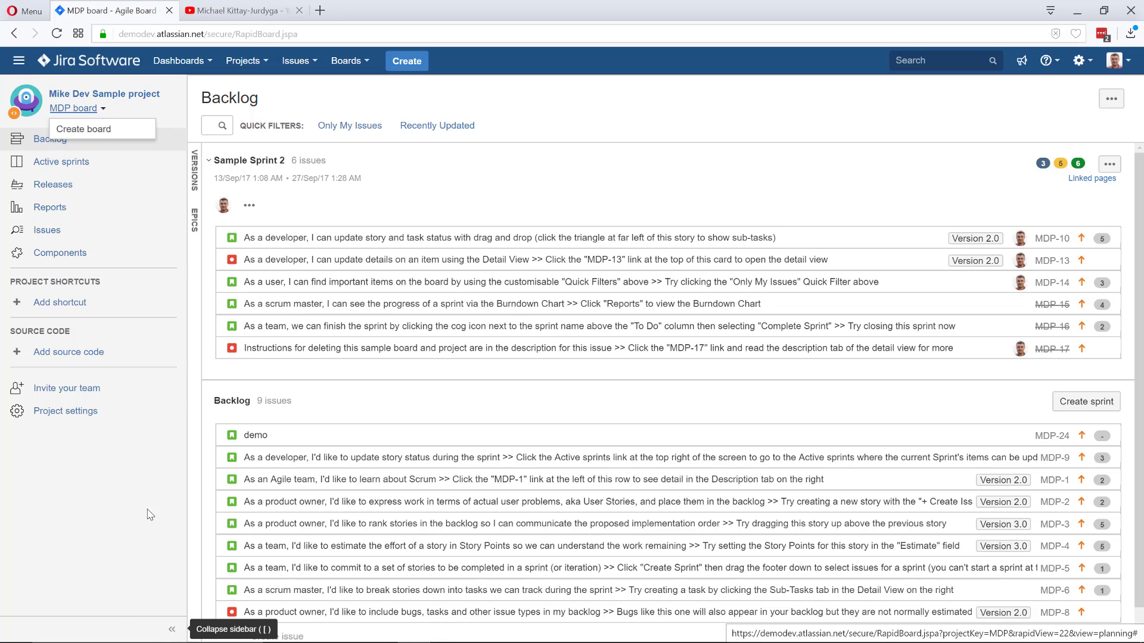
{"action": "left_click", "coordinate": [93, 136]}
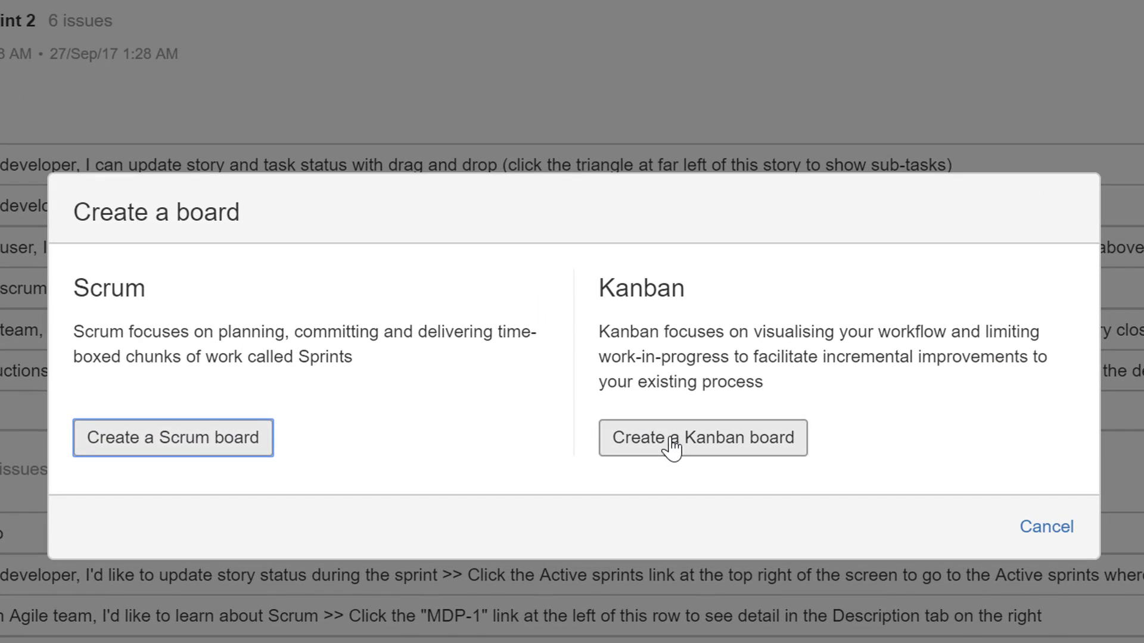
{"action": "left_click", "coordinate": [640, 440]}
{"action": "left_click", "coordinate": [152, 453]}
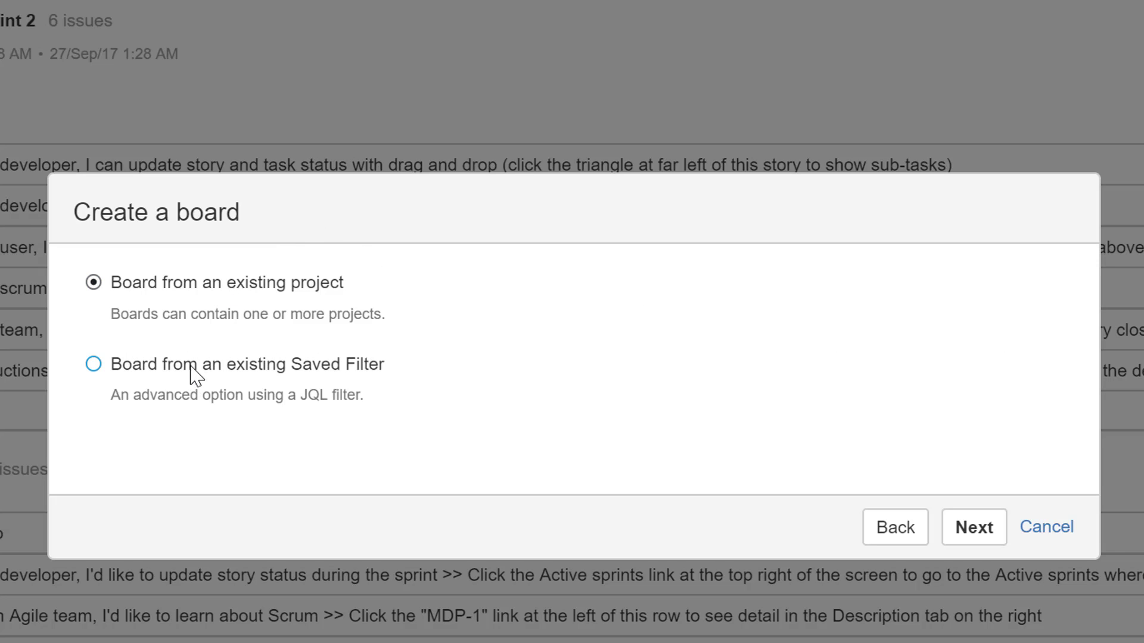
{"action": "left_click", "coordinate": [969, 535]}
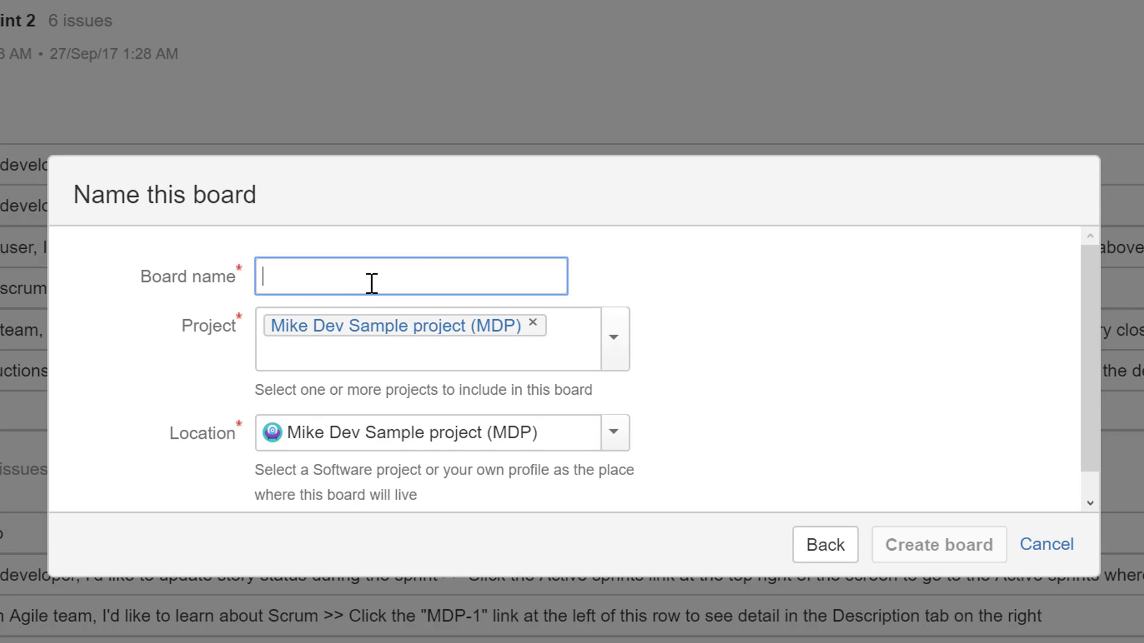
Name the board Frontend, keep the MDP sample project as its project and location, and create it
{"action": "type", "text": "Fr"}
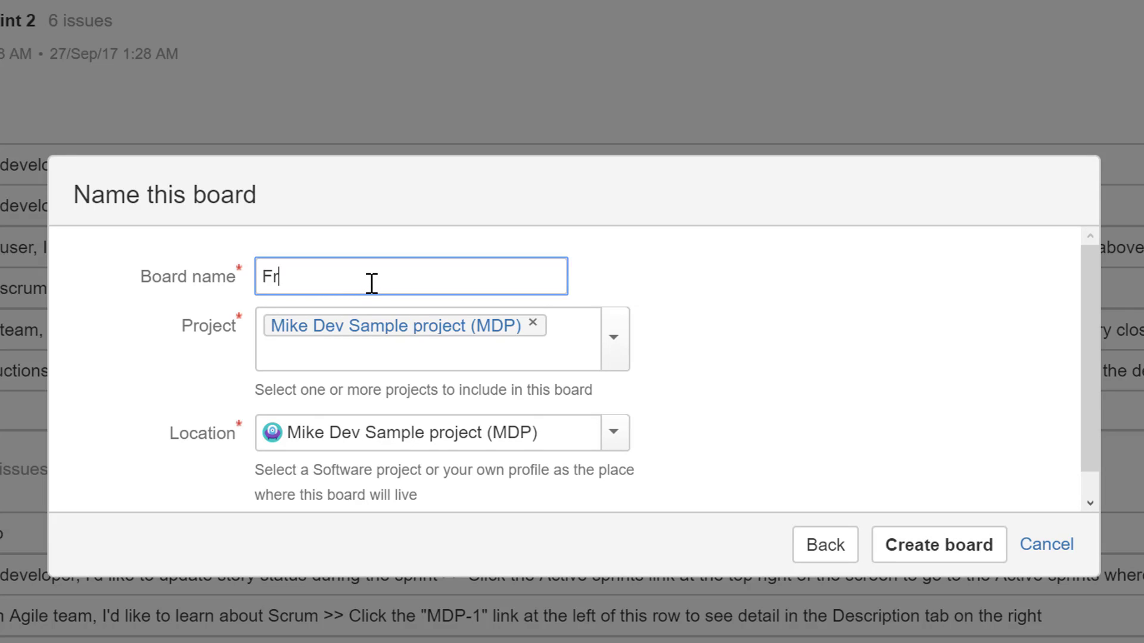
{"action": "type", "text": "ontend"}
{"action": "left_click", "coordinate": [116, 345]}
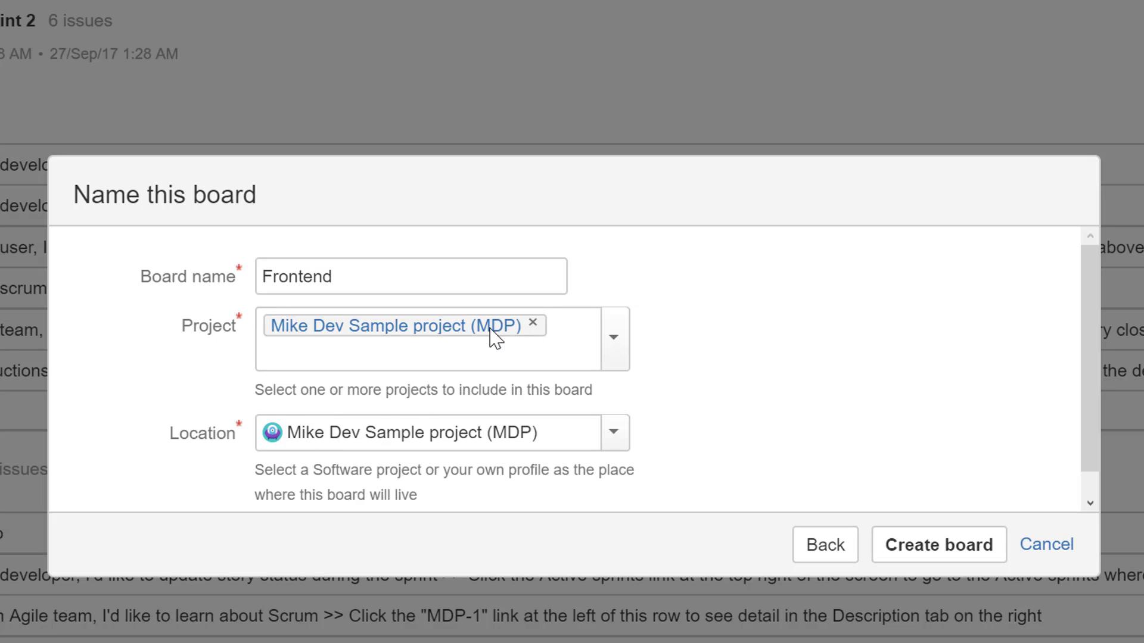
{"action": "left_click", "coordinate": [613, 347]}
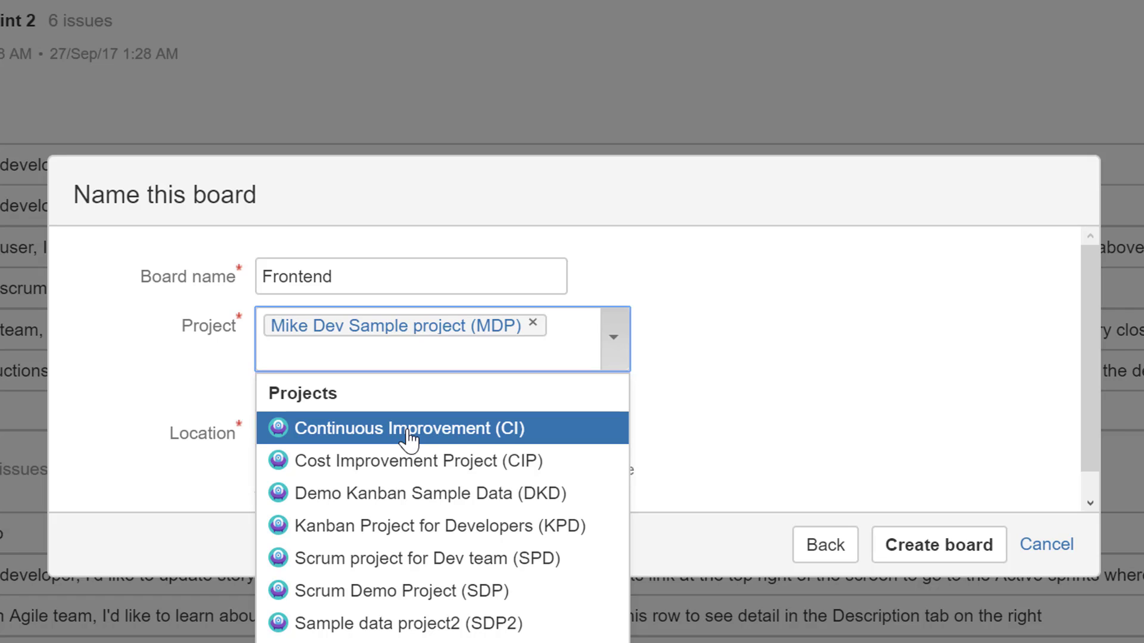
{"action": "left_click", "coordinate": [779, 363]}
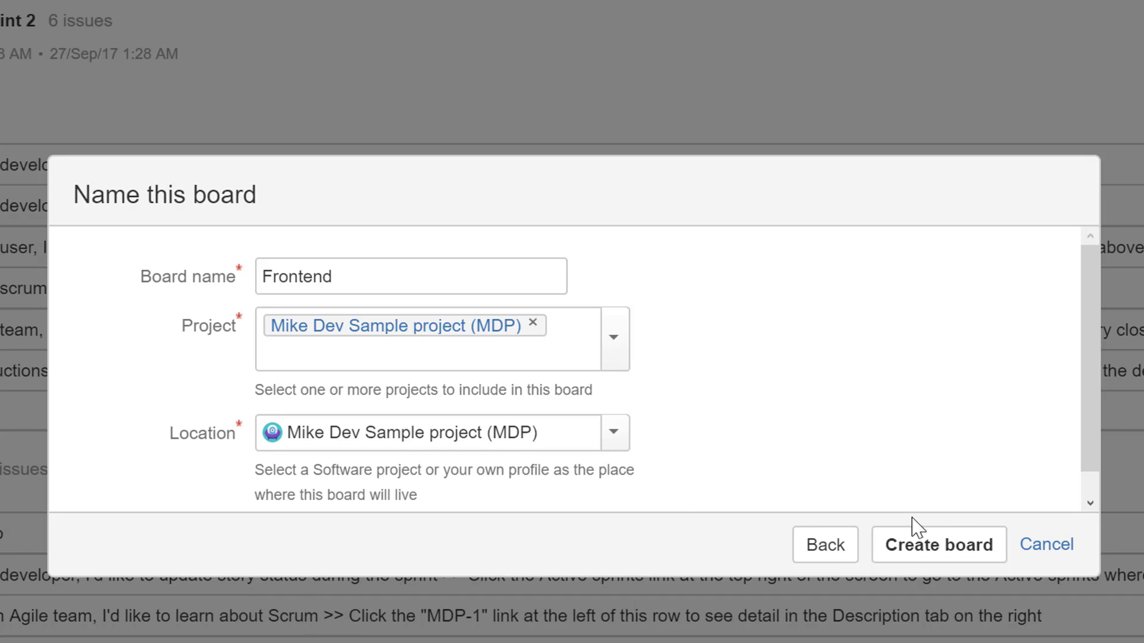
{"action": "left_click", "coordinate": [944, 547]}
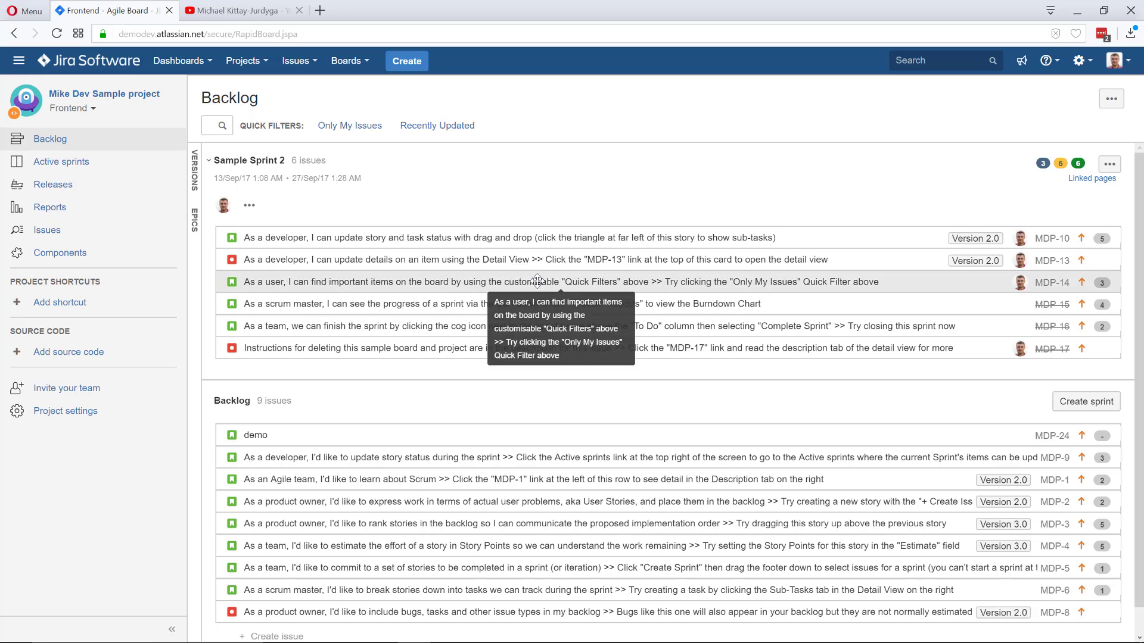
Switch to the MDP board and back to the Frontend board to compare their backlogs
{"action": "left_click", "coordinate": [93, 110]}
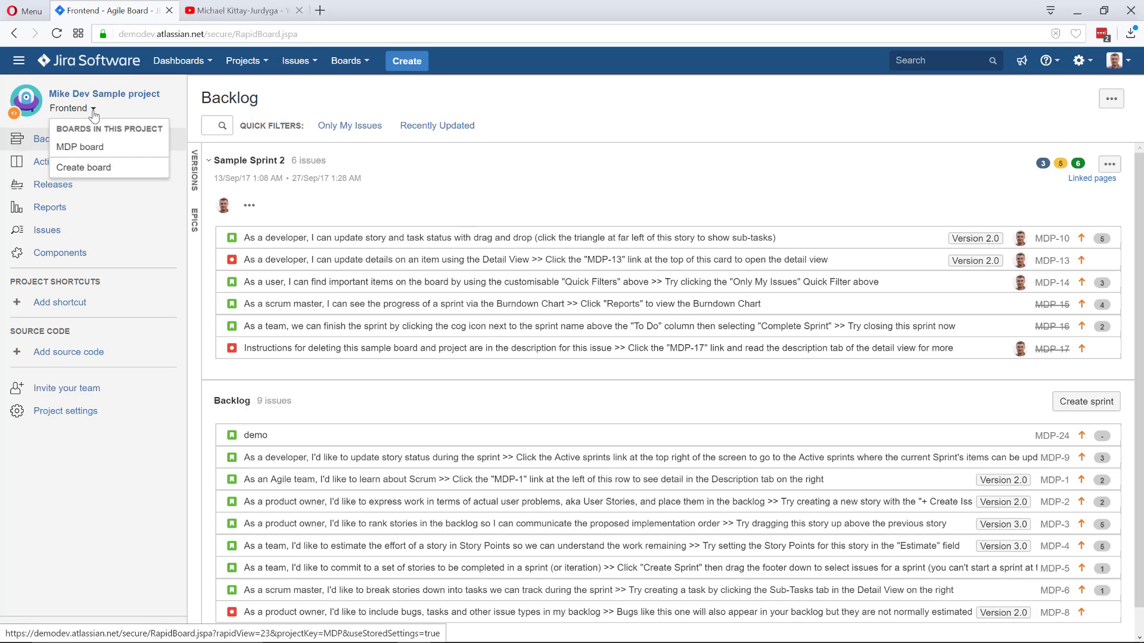
{"action": "left_click", "coordinate": [87, 152]}
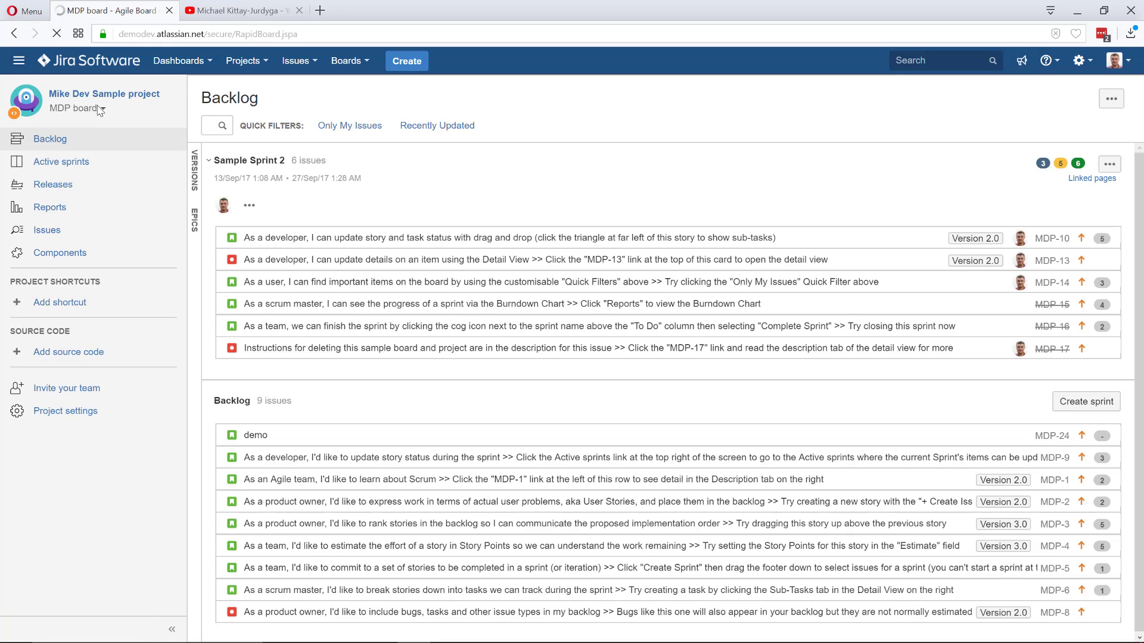
{"action": "left_click", "coordinate": [104, 111]}
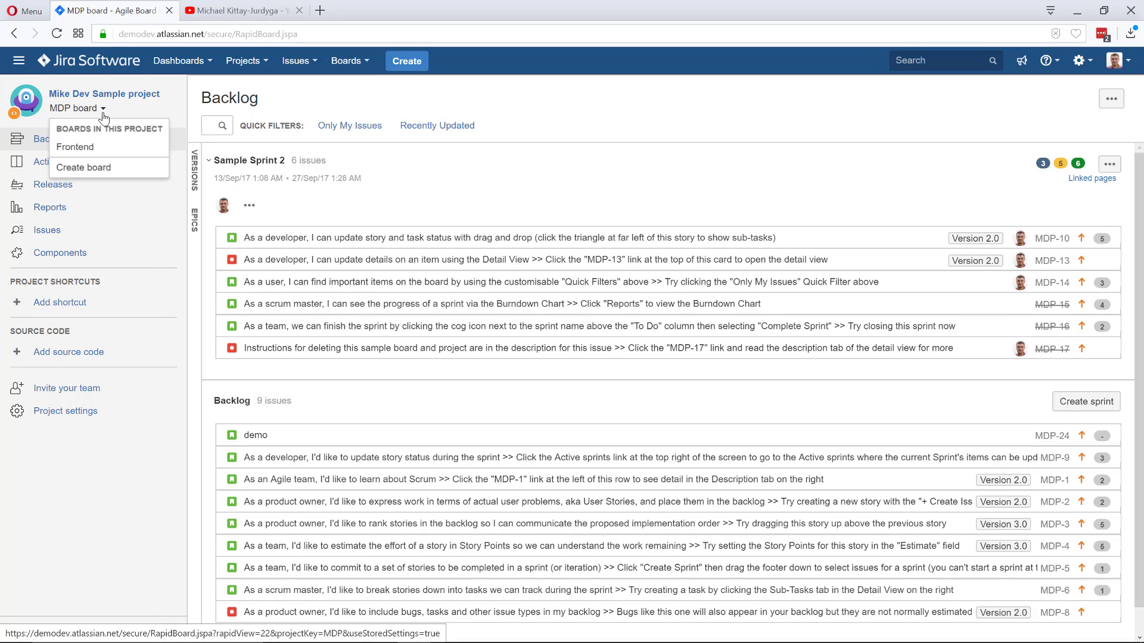
{"action": "left_click", "coordinate": [96, 153]}
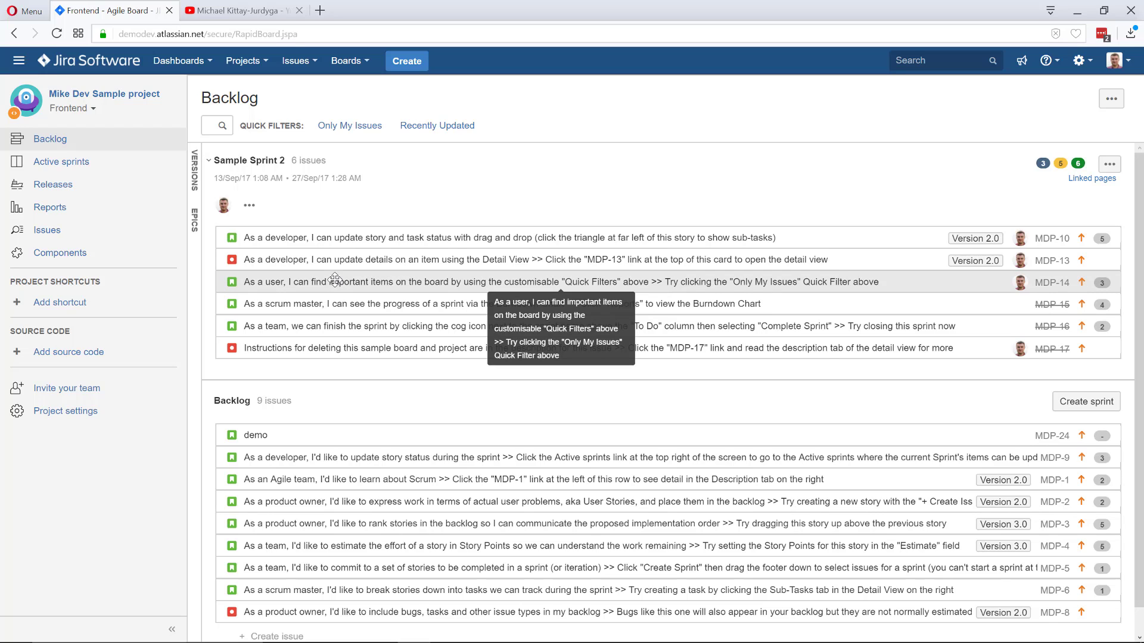
Open the Frontend board's filter query from its general settings, check the JQL, and return to the basic search
{"action": "left_click", "coordinate": [1110, 102]}
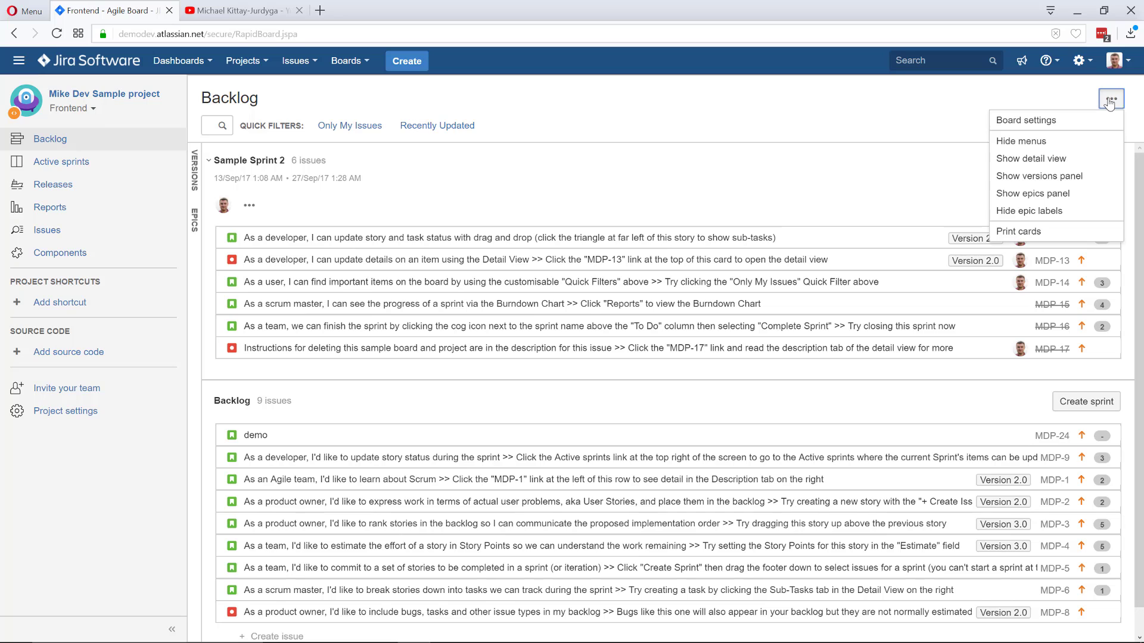
{"action": "left_click", "coordinate": [1056, 123]}
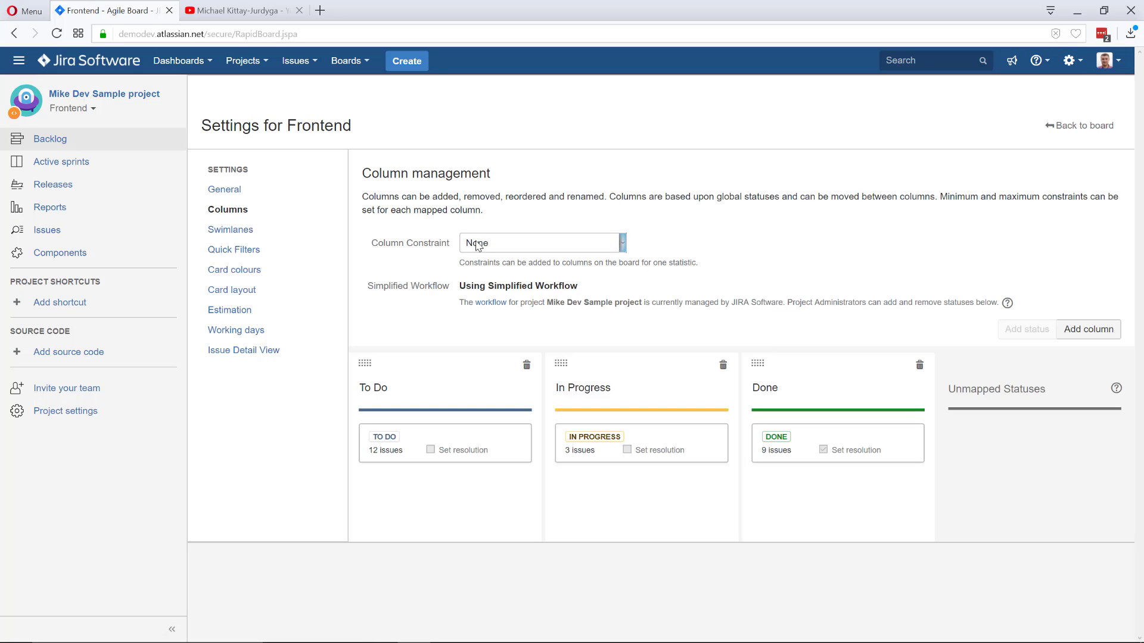
{"action": "left_click", "coordinate": [234, 192]}
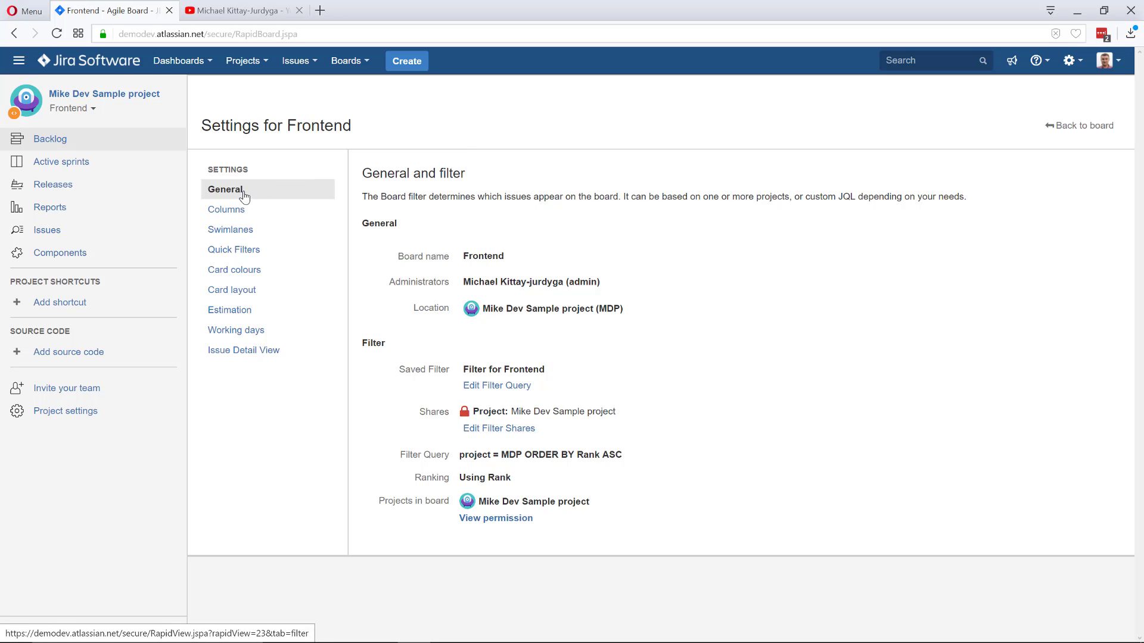
{"action": "left_click", "coordinate": [494, 389]}
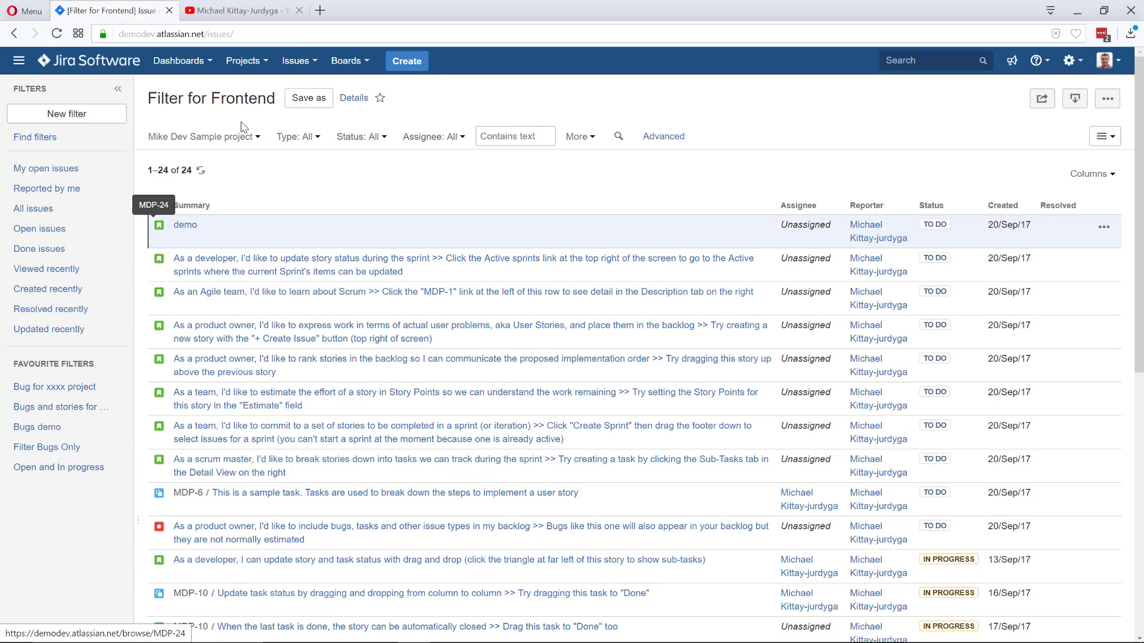
{"action": "left_click", "coordinate": [673, 136]}
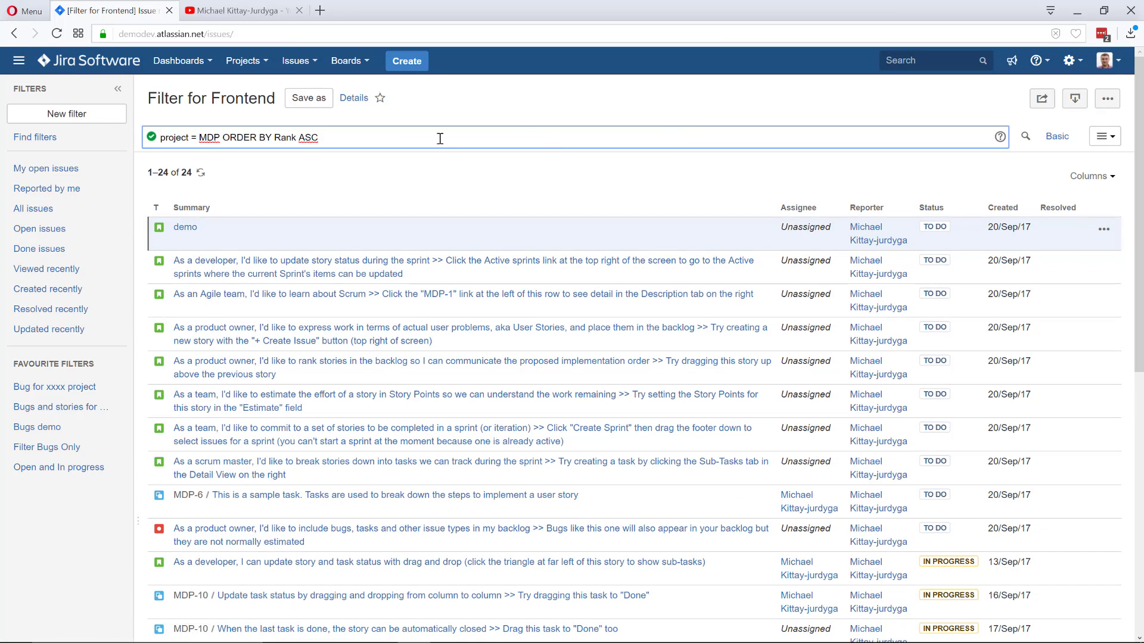
{"action": "left_click", "coordinate": [1057, 137]}
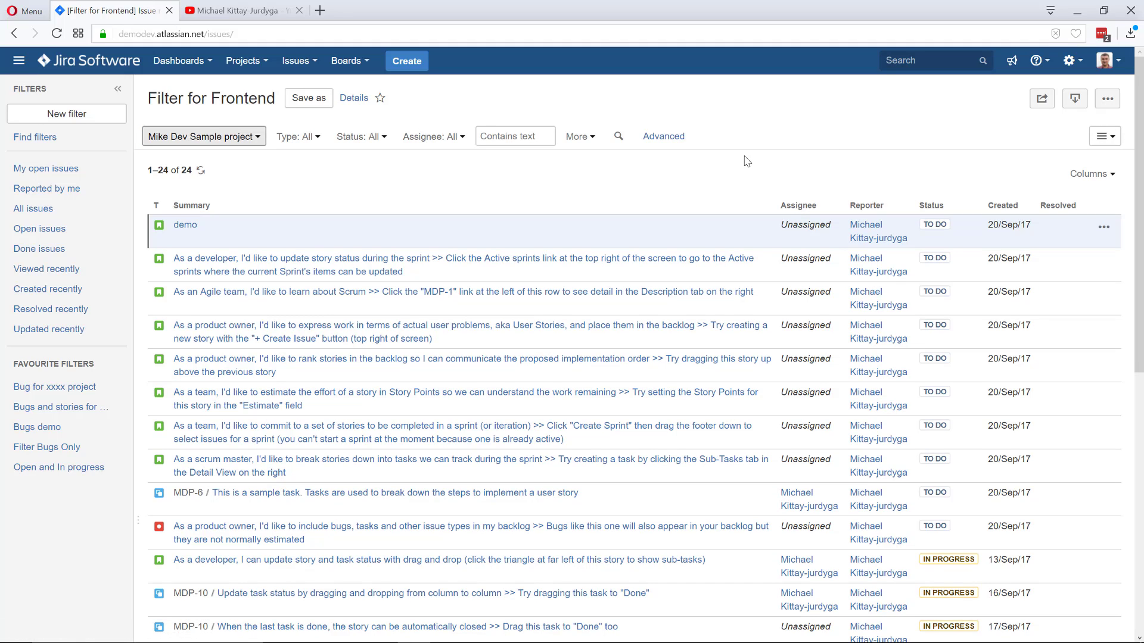
Add a Component criterion set to Frontend to the Filter for Frontend and save the filter
{"action": "left_click", "coordinate": [591, 138]}
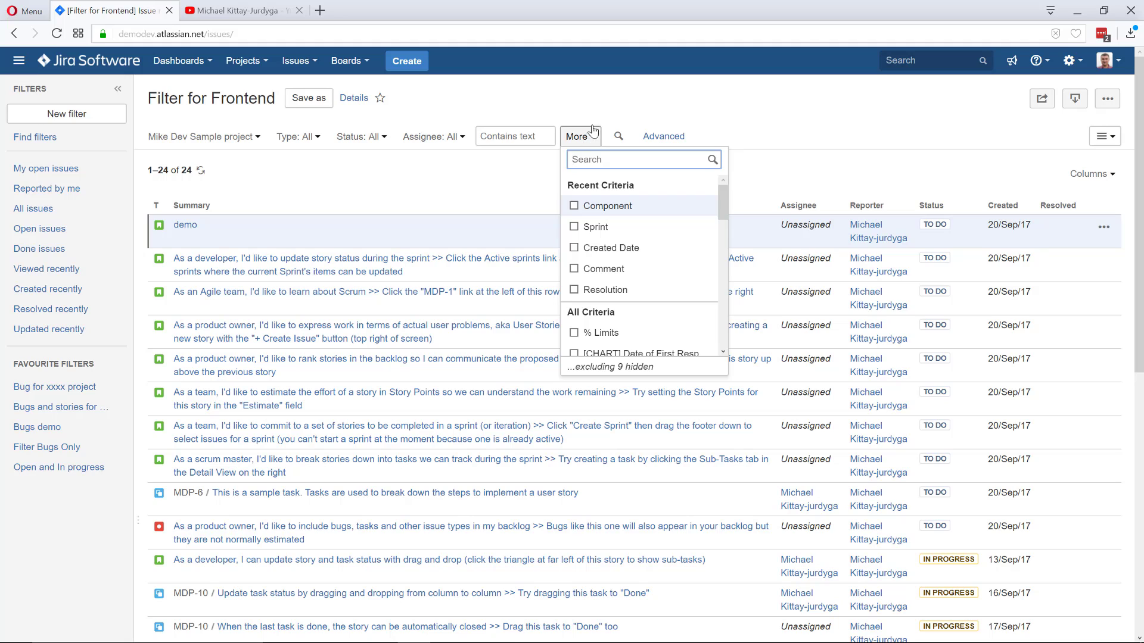
{"action": "left_click", "coordinate": [602, 208]}
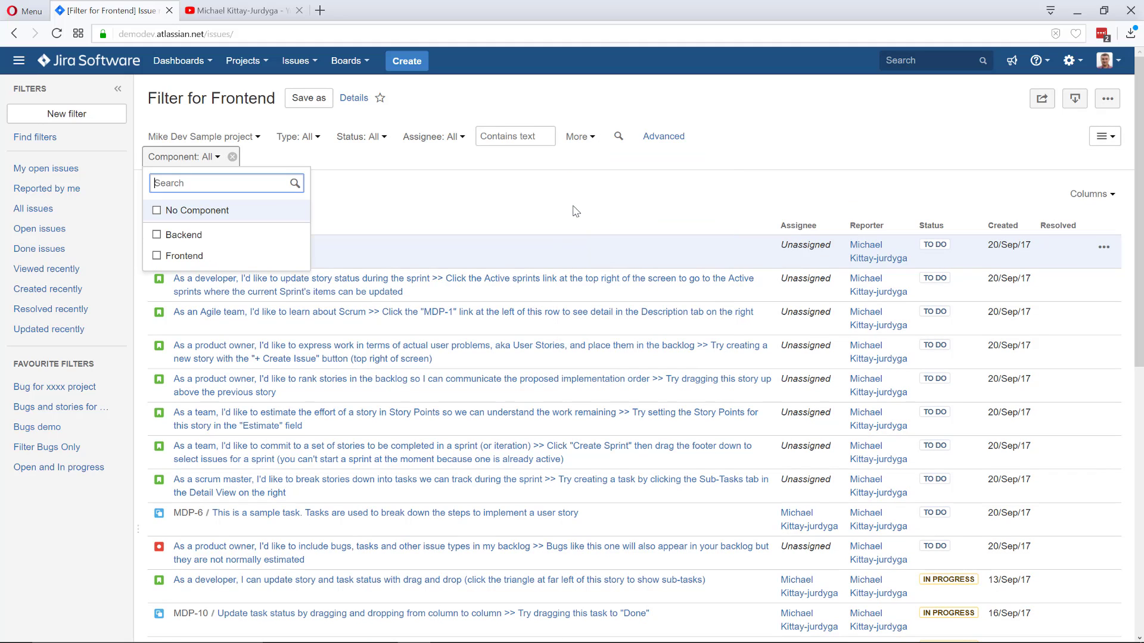
{"action": "left_click", "coordinate": [157, 258]}
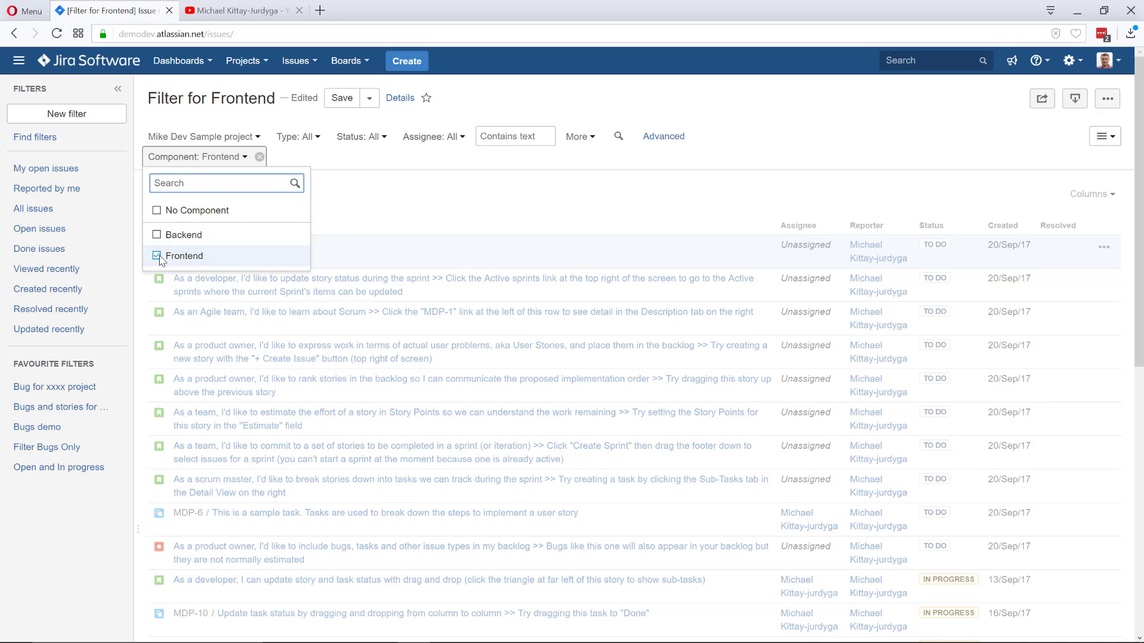
{"action": "left_click", "coordinate": [608, 99]}
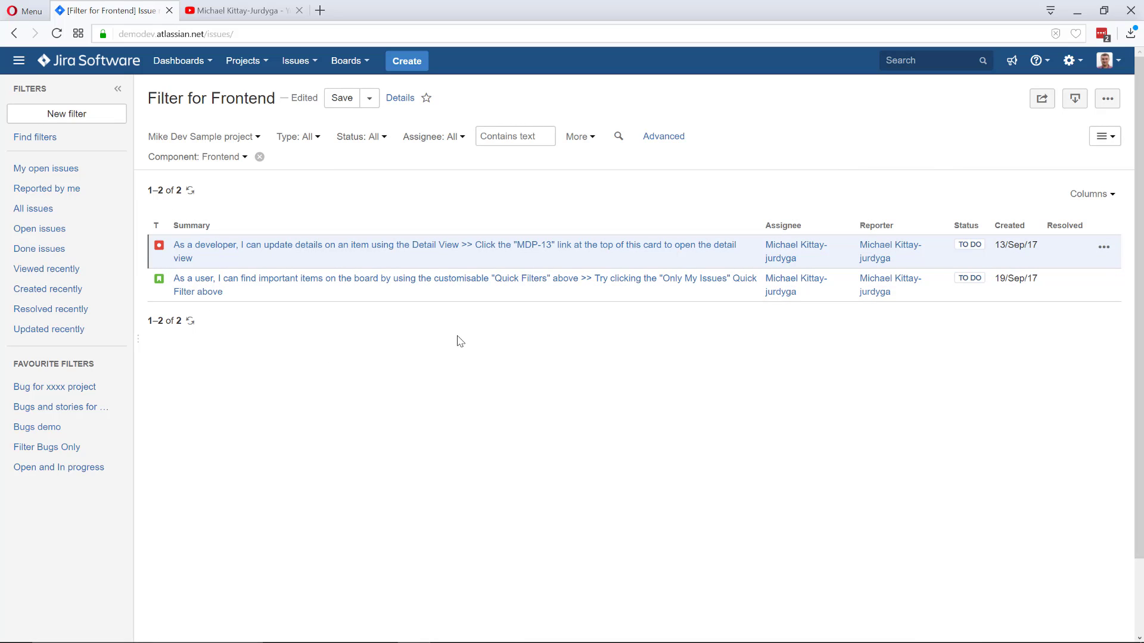
{"action": "left_click", "coordinate": [339, 103]}
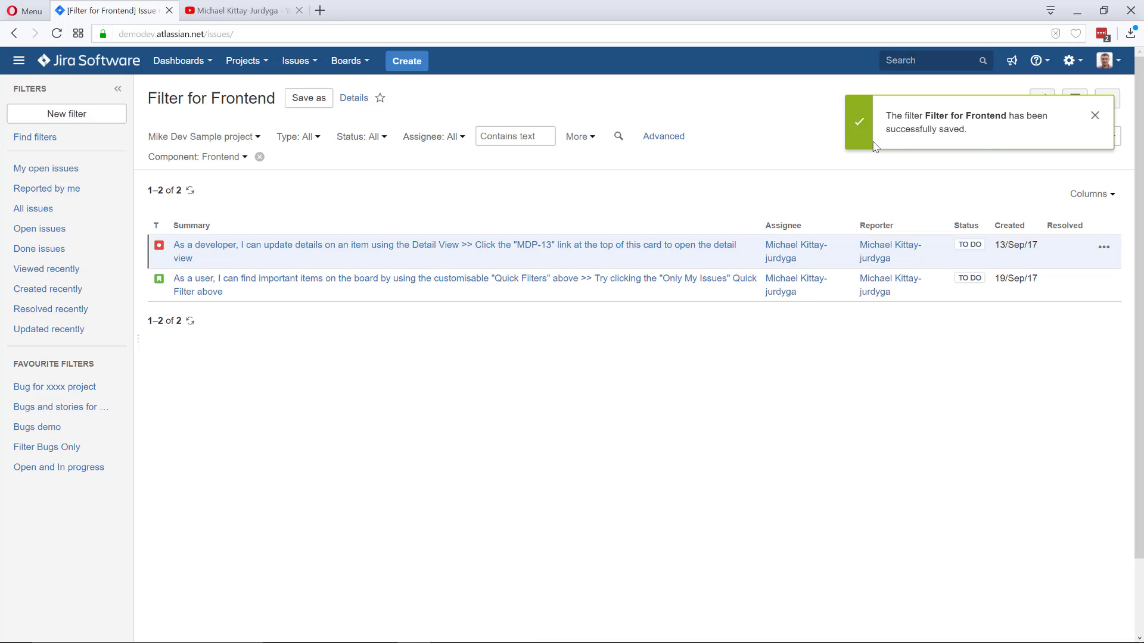
Return to the Frontend board's backlog and open the details of issue MDP-13 to check its component
{"action": "right_click", "coordinate": [13, 34]}
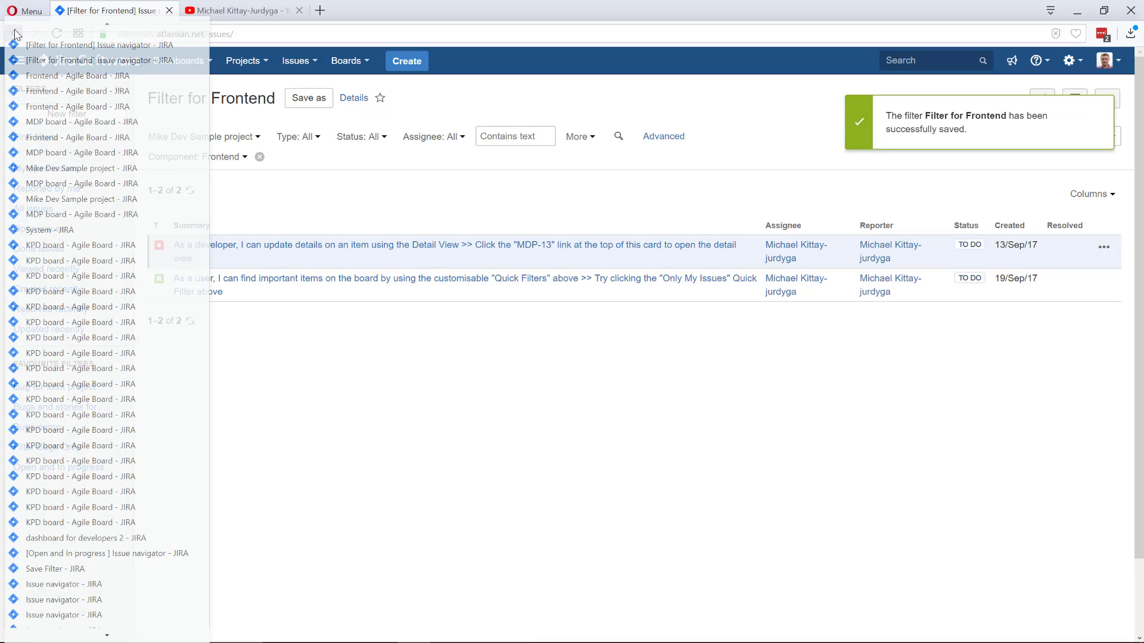
{"action": "left_click", "coordinate": [15, 76]}
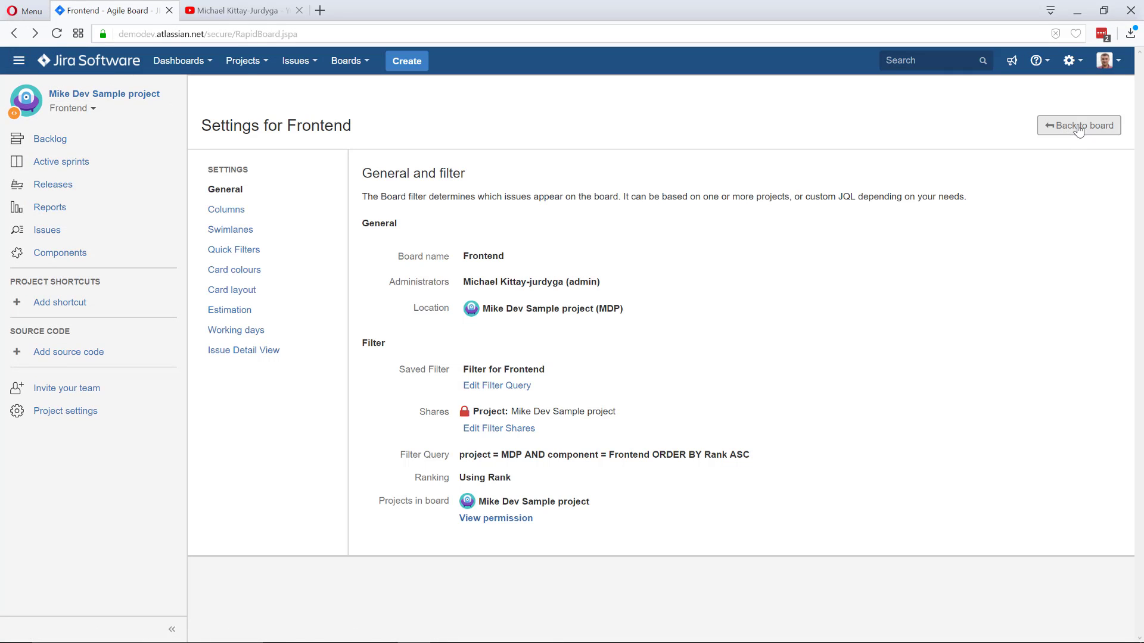
{"action": "left_click", "coordinate": [1079, 126]}
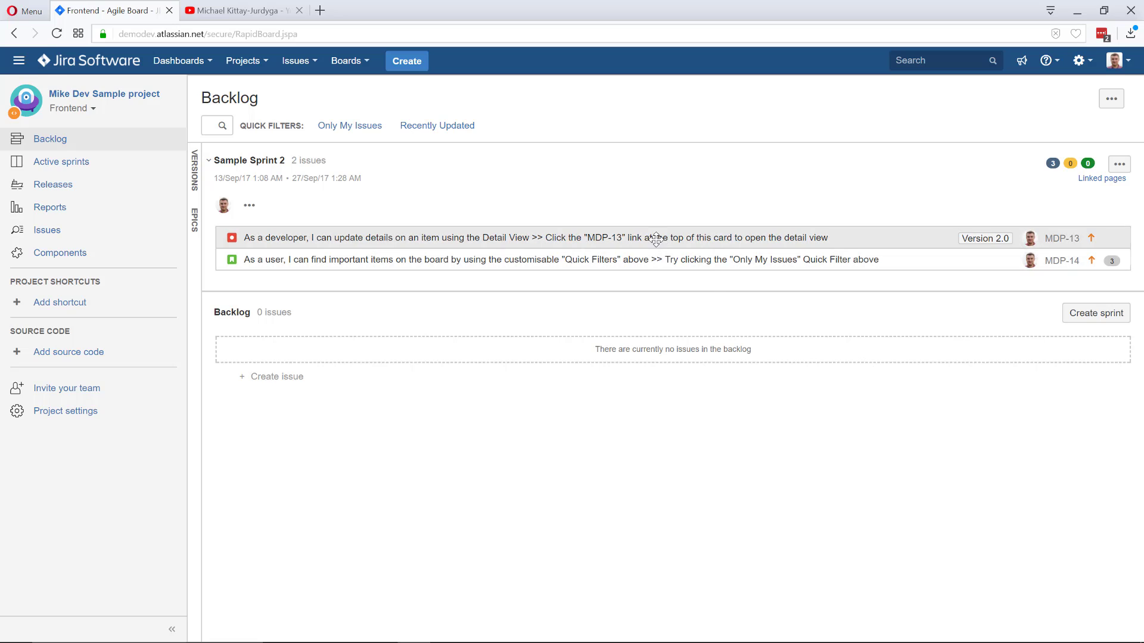
{"action": "left_click", "coordinate": [582, 242]}
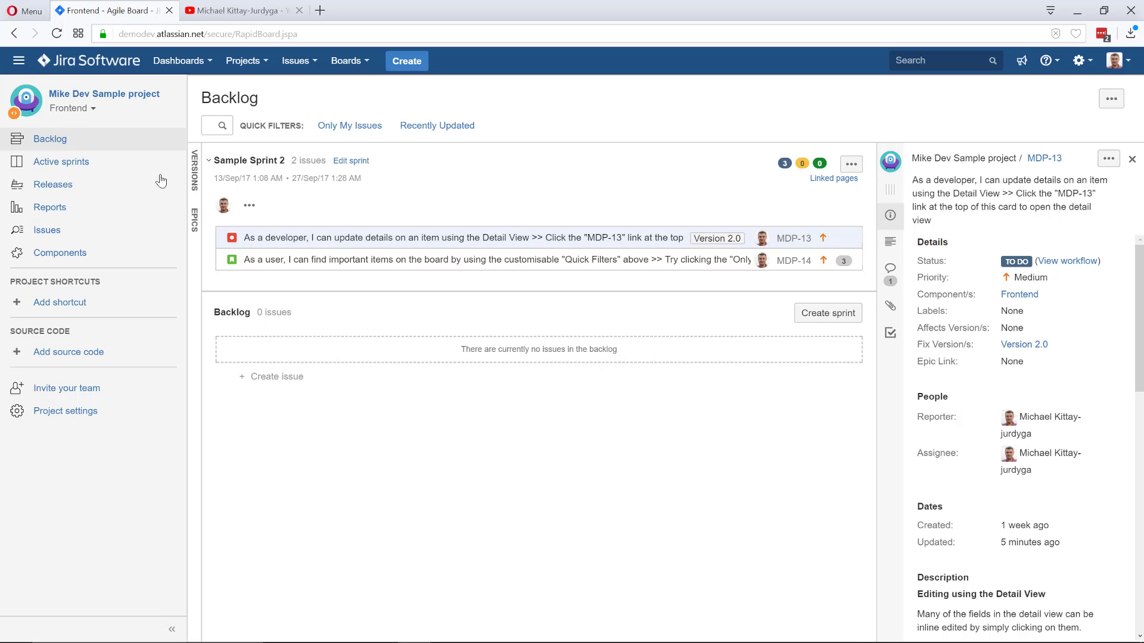
Create a Scrum board named Backend from the existing MDP sample project and list the project's boards
{"action": "left_click", "coordinate": [96, 109]}
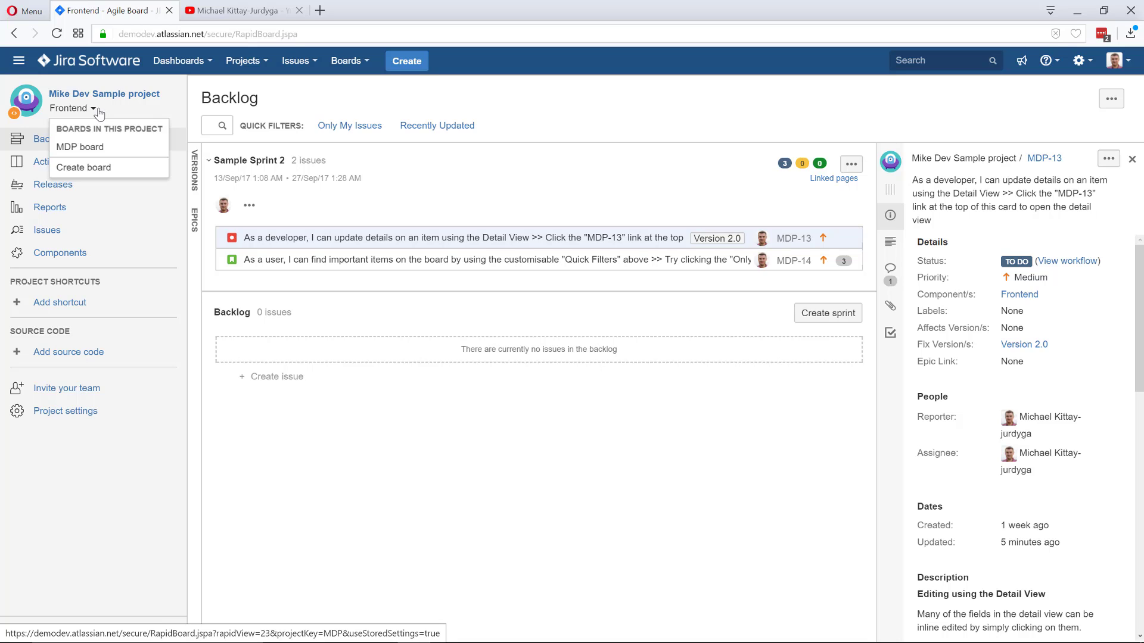
{"action": "left_click", "coordinate": [95, 177]}
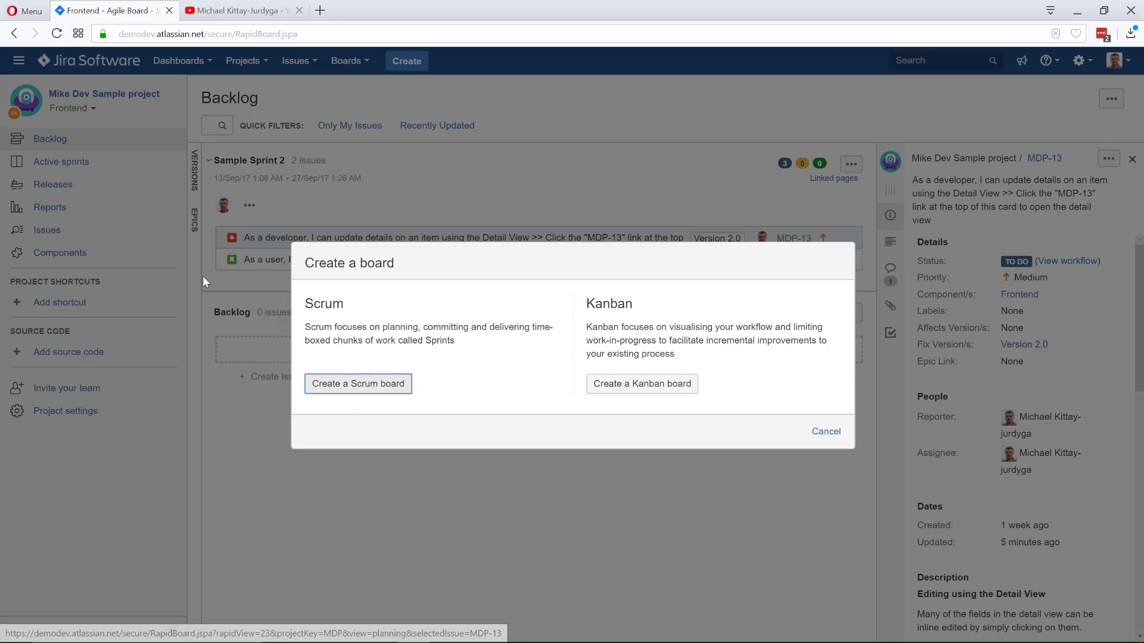
{"action": "left_click", "coordinate": [362, 386]}
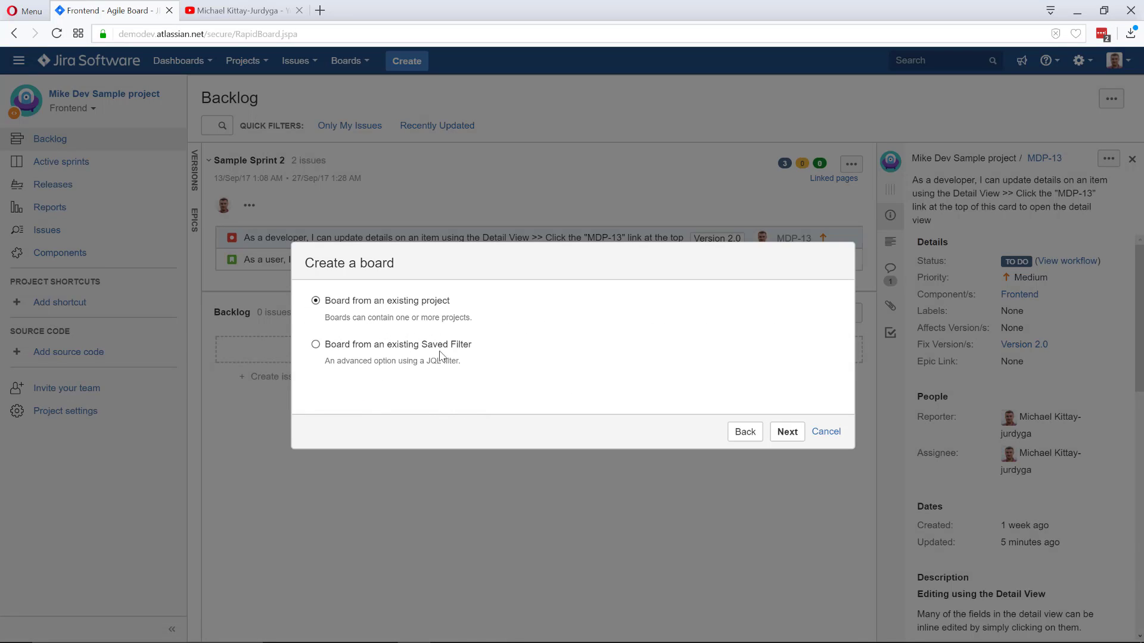
{"action": "left_click", "coordinate": [784, 432]}
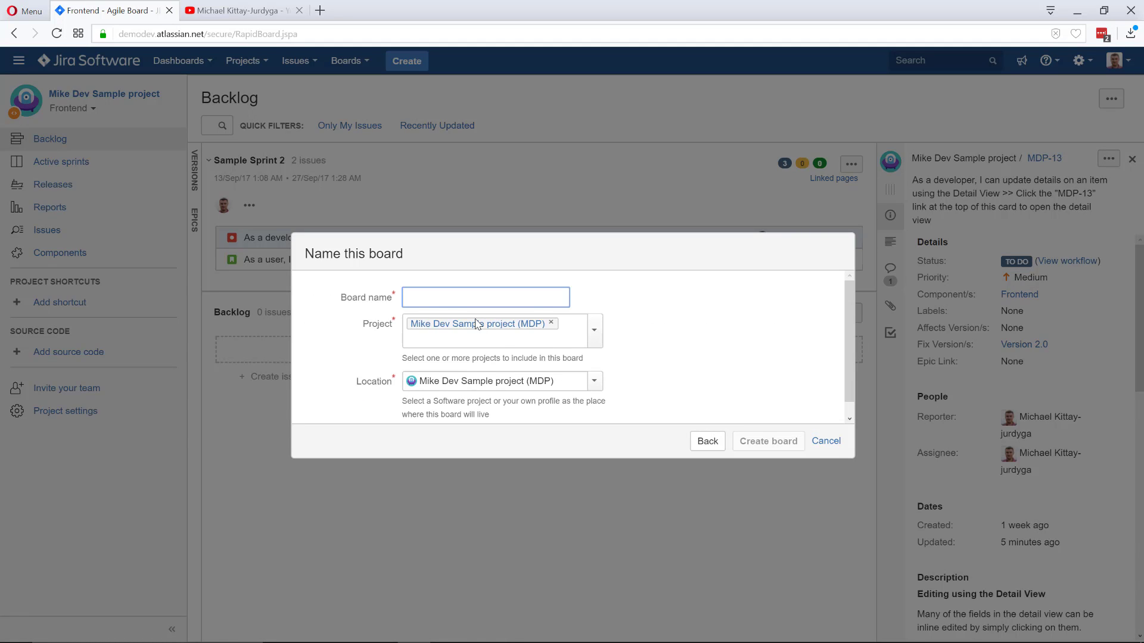
{"action": "type", "text": "Backend"}
{"action": "left_click", "coordinate": [477, 325]}
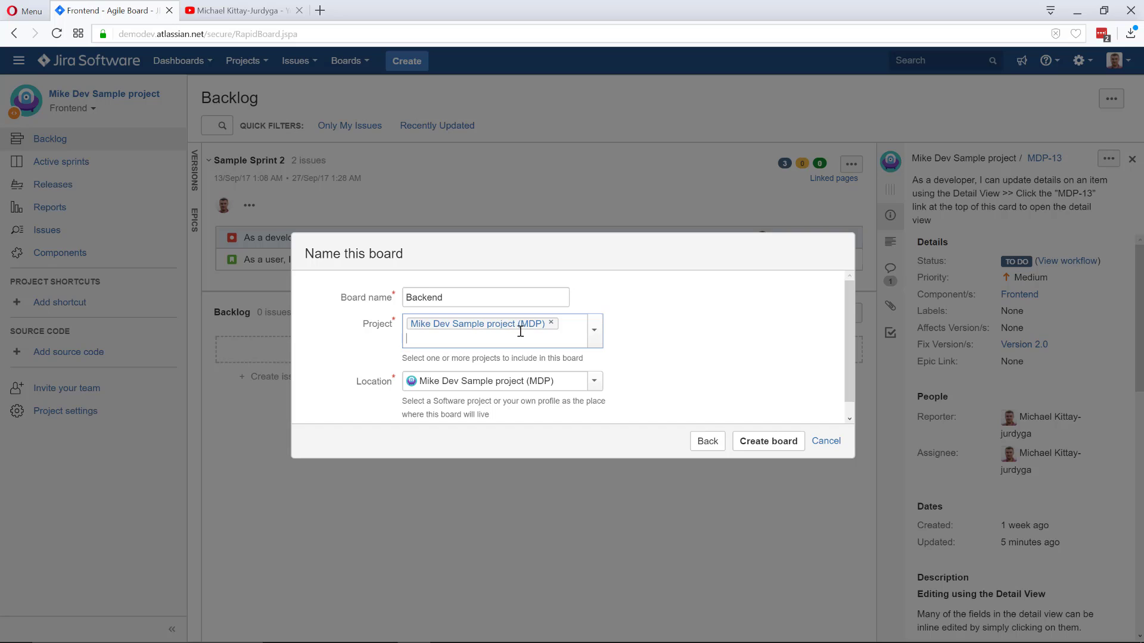
{"action": "left_click", "coordinate": [775, 445]}
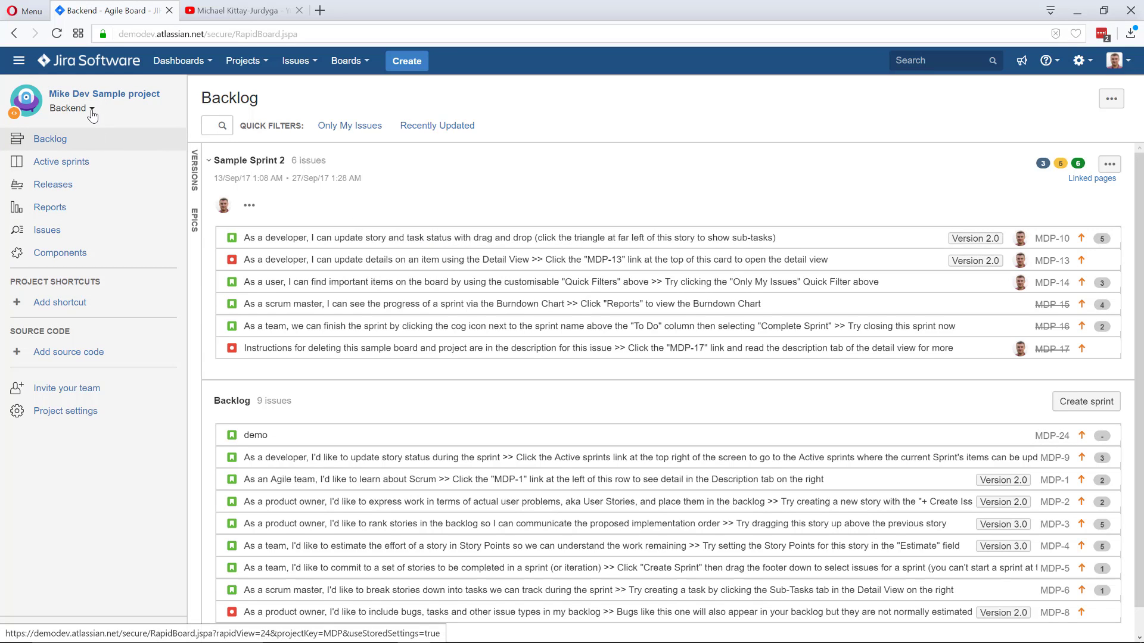
{"action": "left_click", "coordinate": [93, 115]}
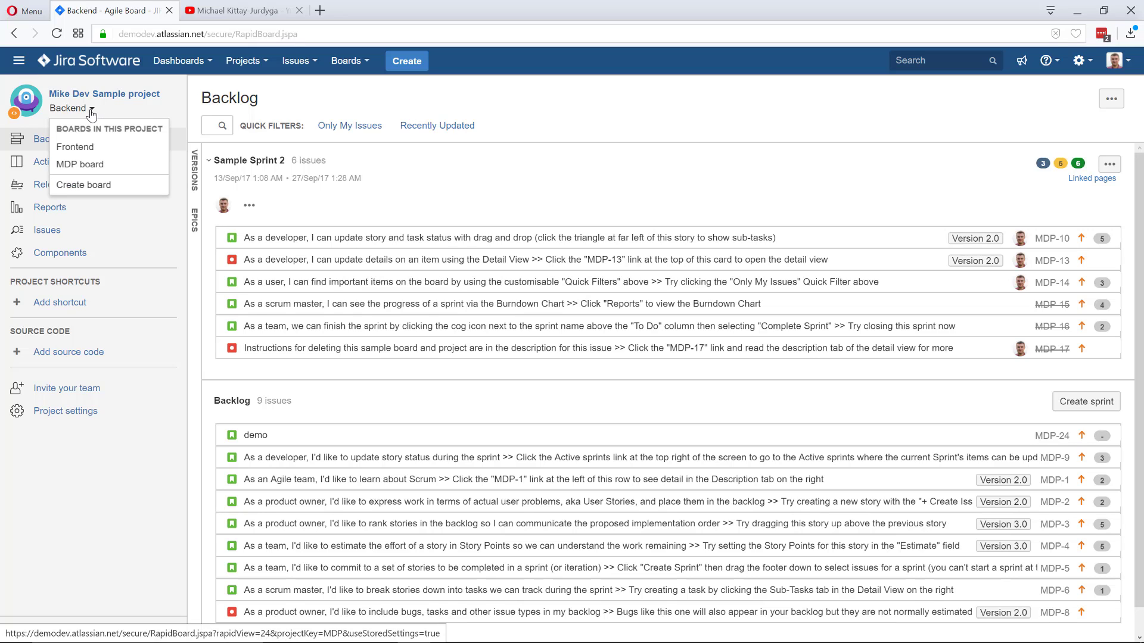
Open the Backend board's filter query for editing from its general board settings
{"action": "left_click", "coordinate": [92, 113]}
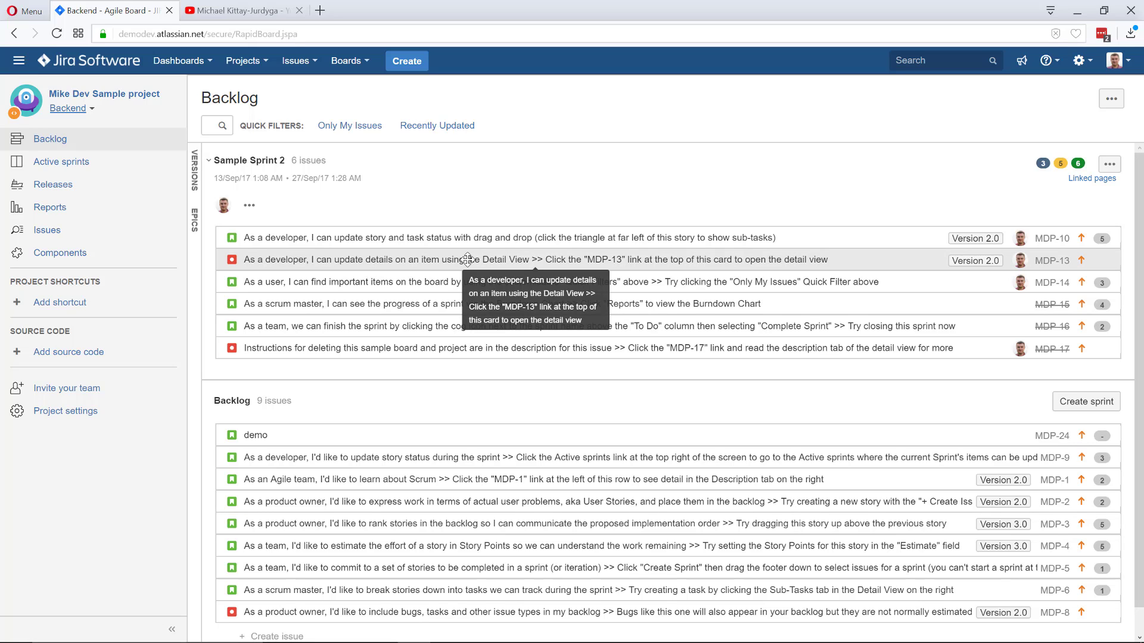
{"action": "left_click", "coordinate": [1112, 99]}
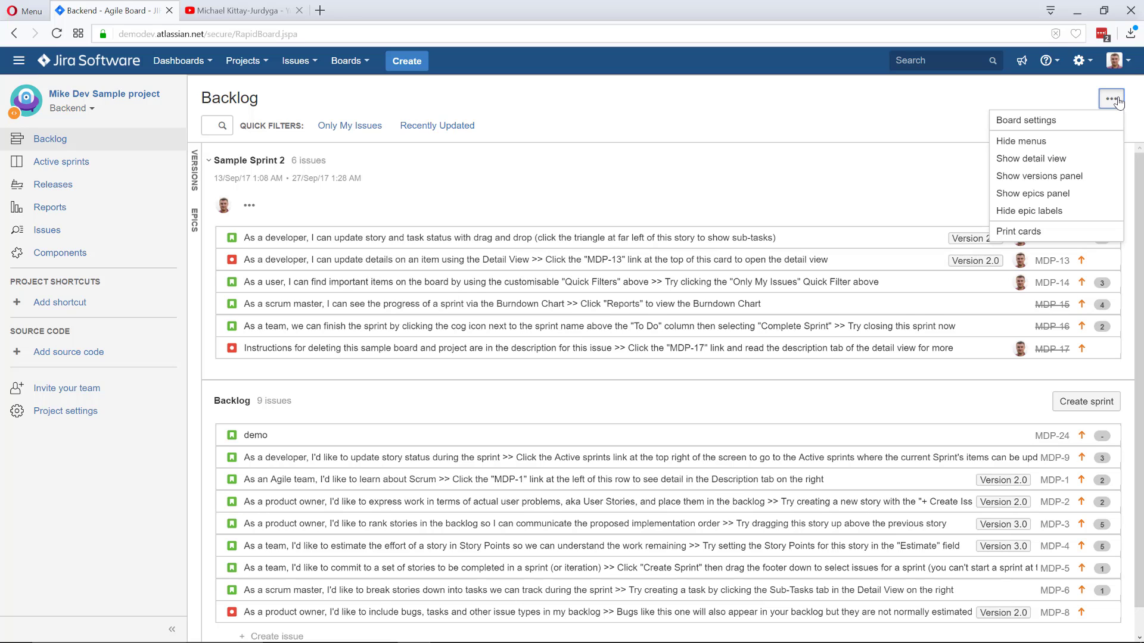
{"action": "left_click", "coordinate": [1048, 124]}
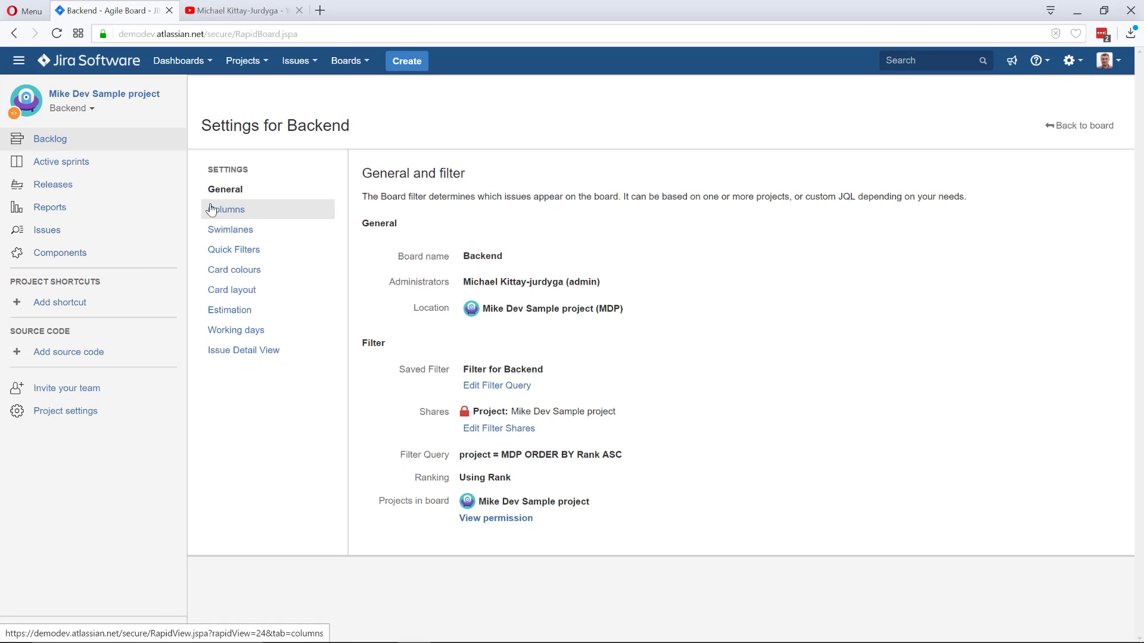
{"action": "left_click", "coordinate": [499, 386]}
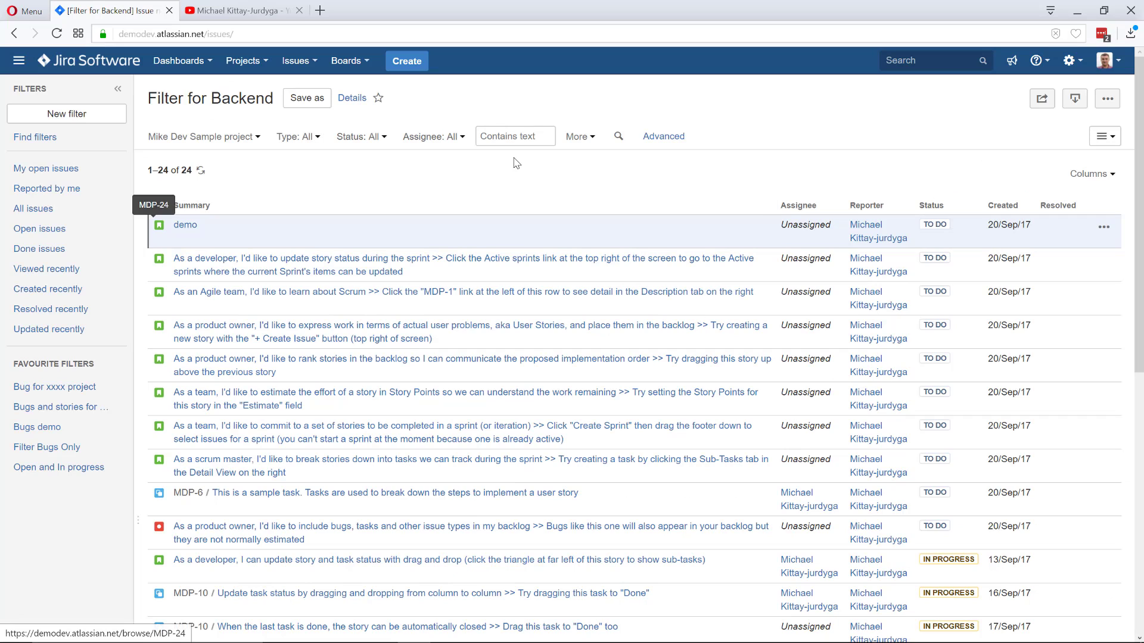
Add a Component criterion set to Backend to the Filter for Backend and save the filter
{"action": "left_click", "coordinate": [590, 138]}
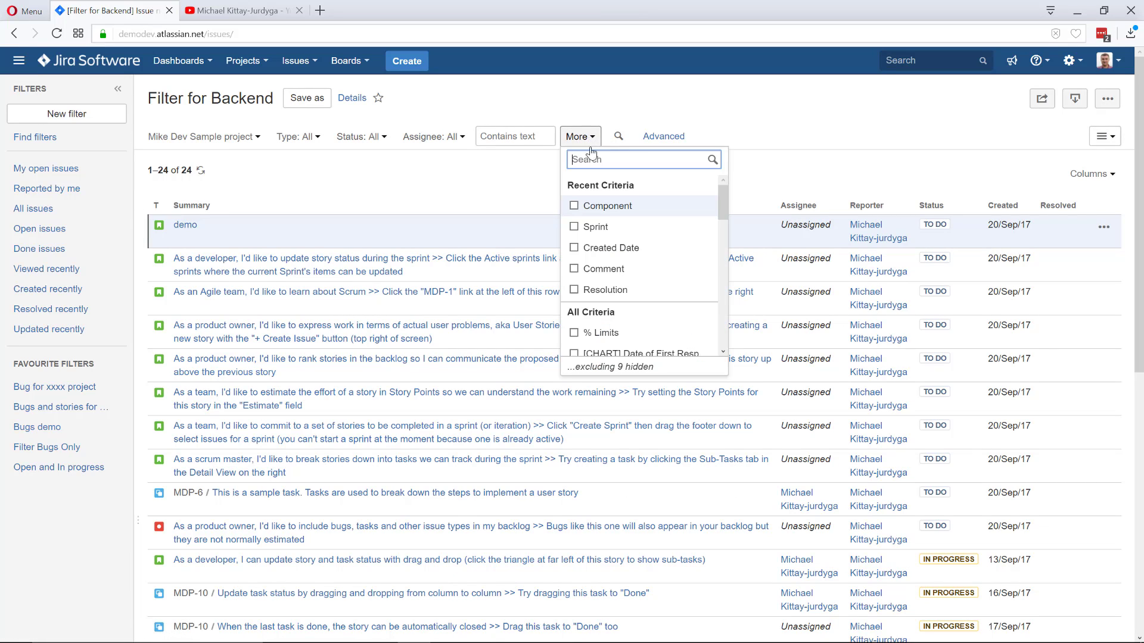
{"action": "left_click", "coordinate": [587, 211]}
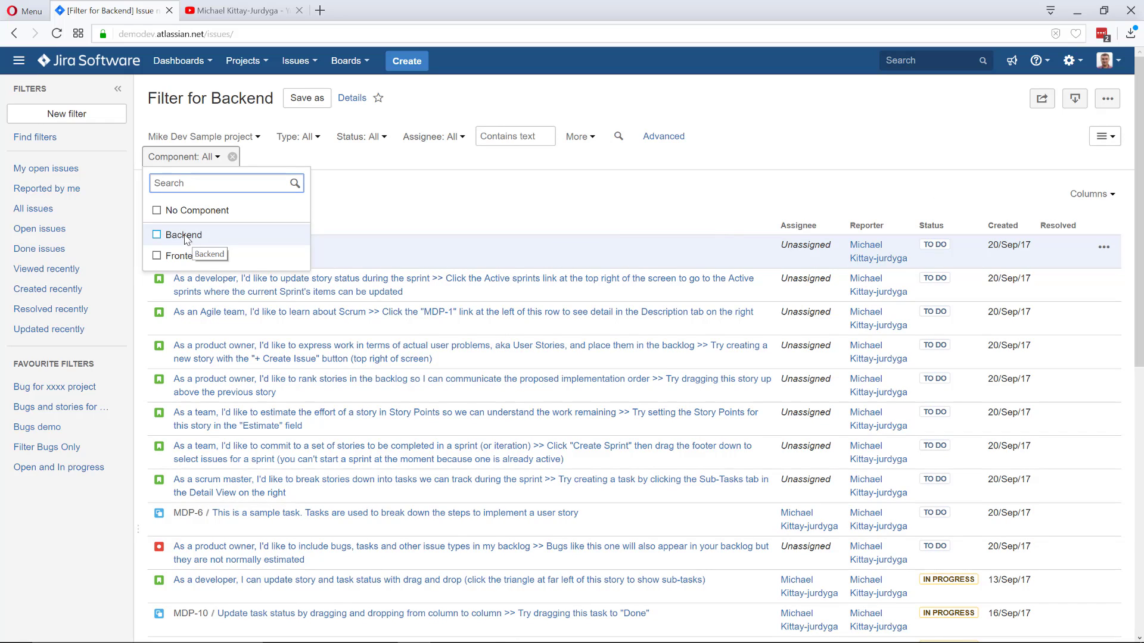
{"action": "left_click", "coordinate": [158, 236]}
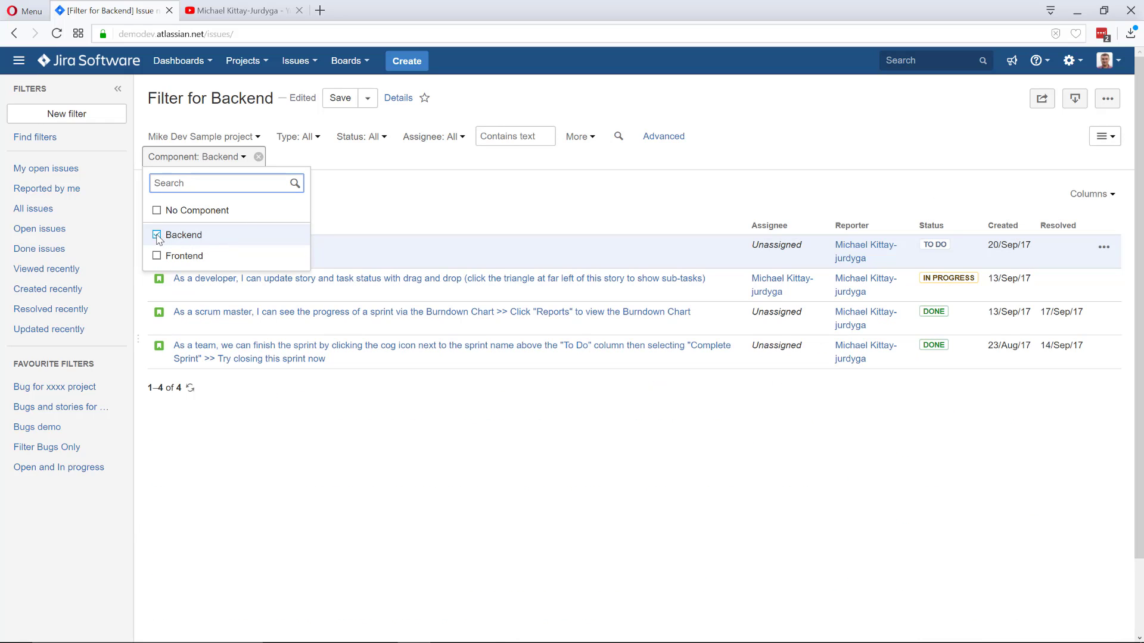
{"action": "left_click", "coordinate": [791, 118]}
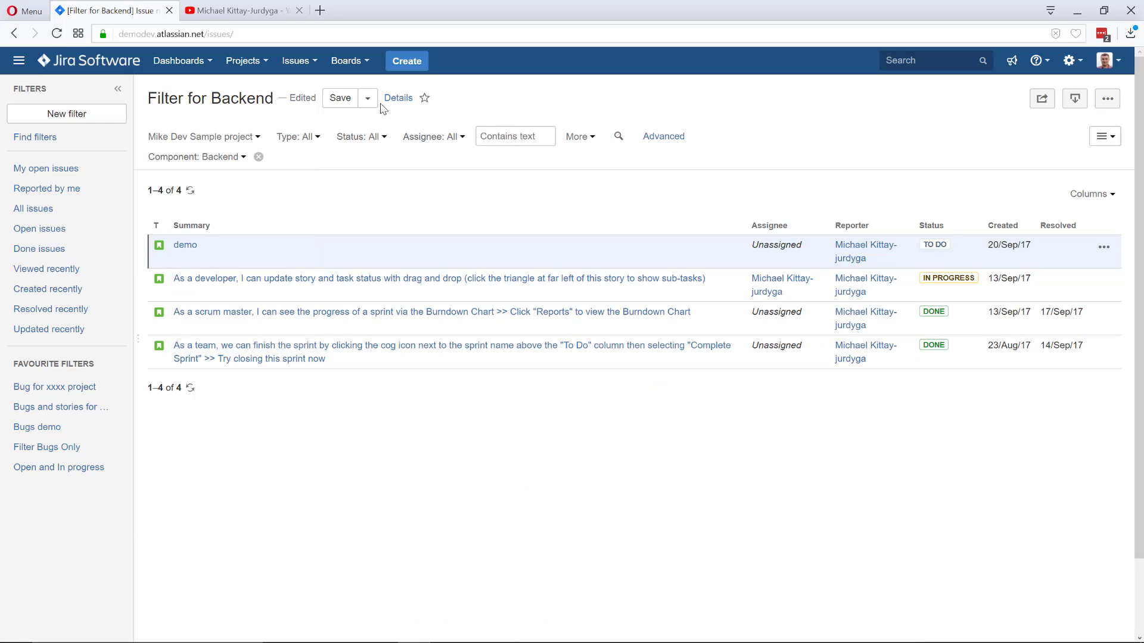
{"action": "left_click", "coordinate": [341, 100]}
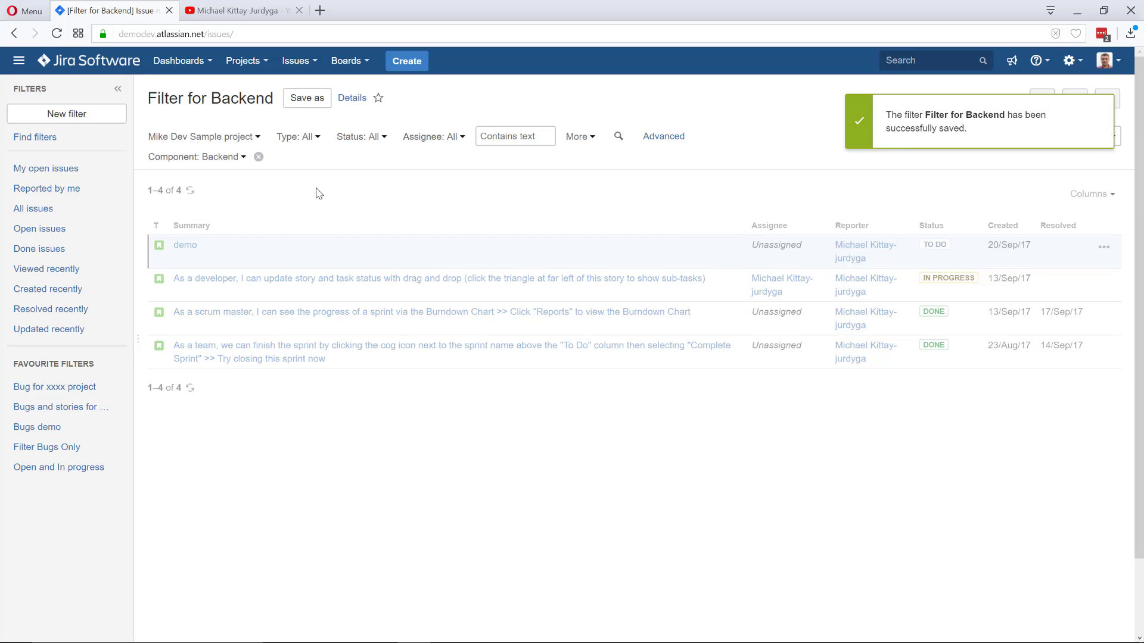
Go back to the Backend board's settings and return to its backlog to check the filtered issues
{"action": "left_click", "coordinate": [13, 34]}
{"action": "left_click", "coordinate": [13, 34]}
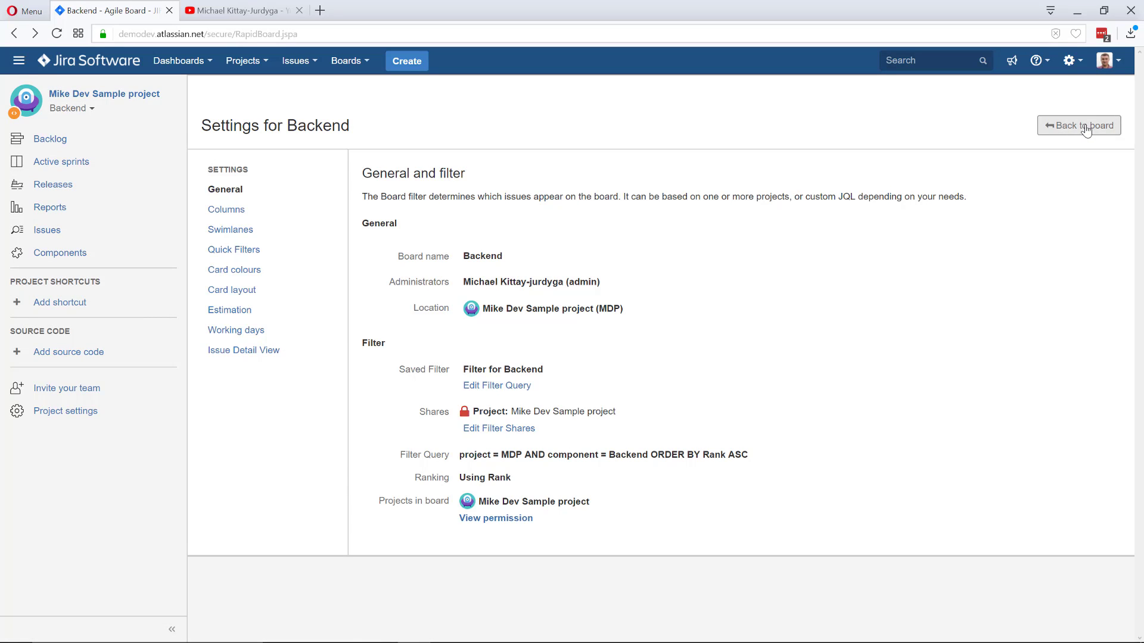
{"action": "left_click", "coordinate": [1088, 127]}
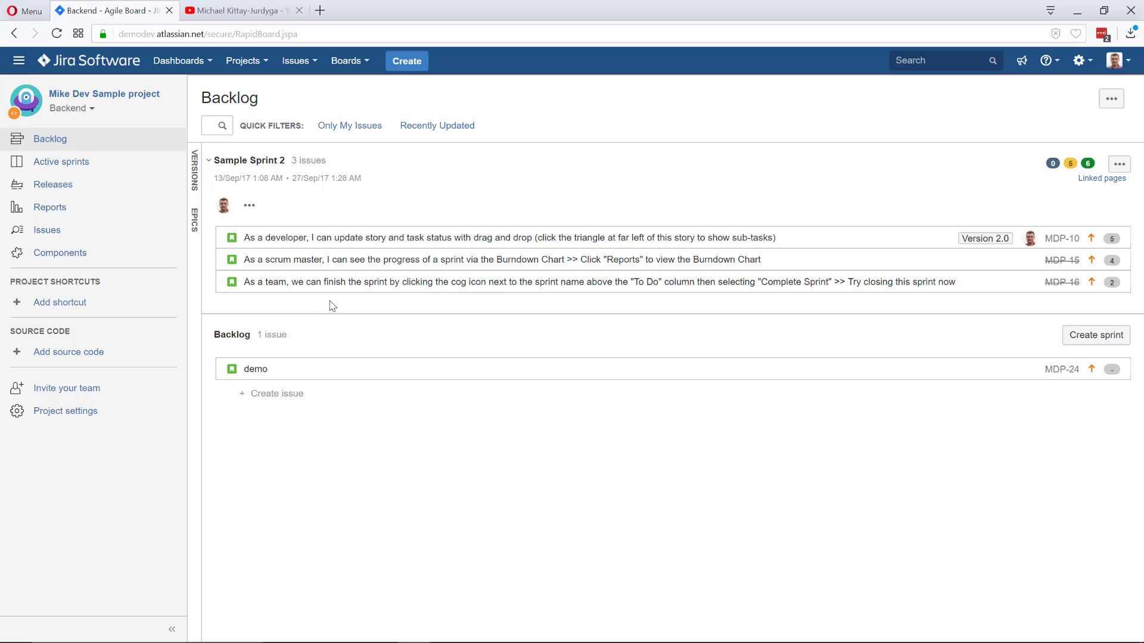
Switch to the project's Frontend board to compare its backlog, and open the MDP board
{"action": "left_click", "coordinate": [92, 109]}
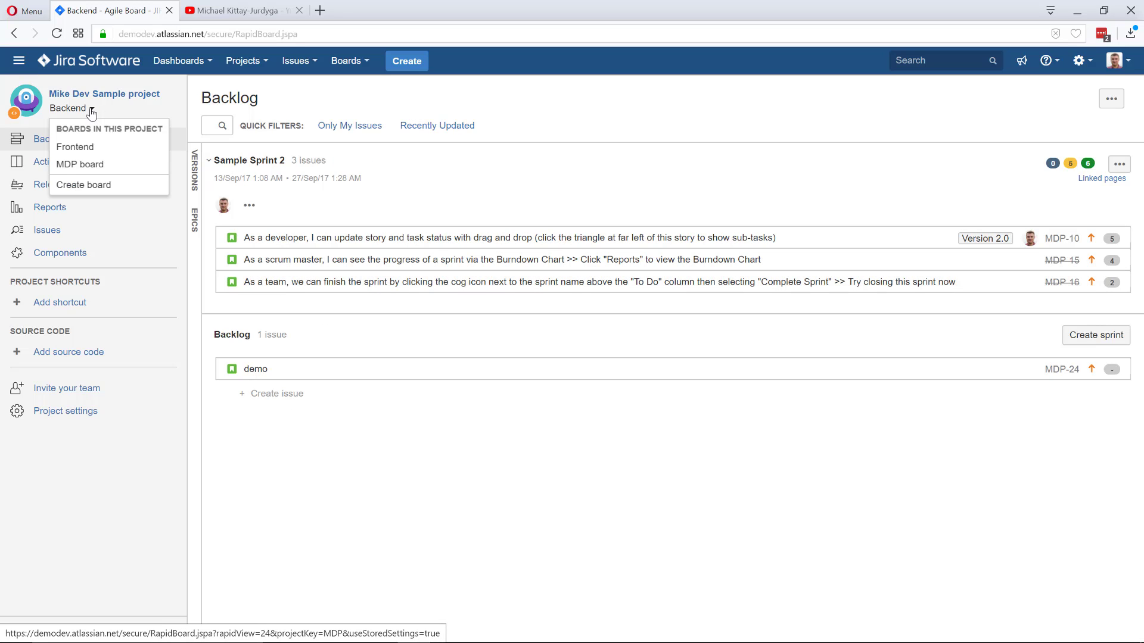
{"action": "left_click", "coordinate": [83, 147]}
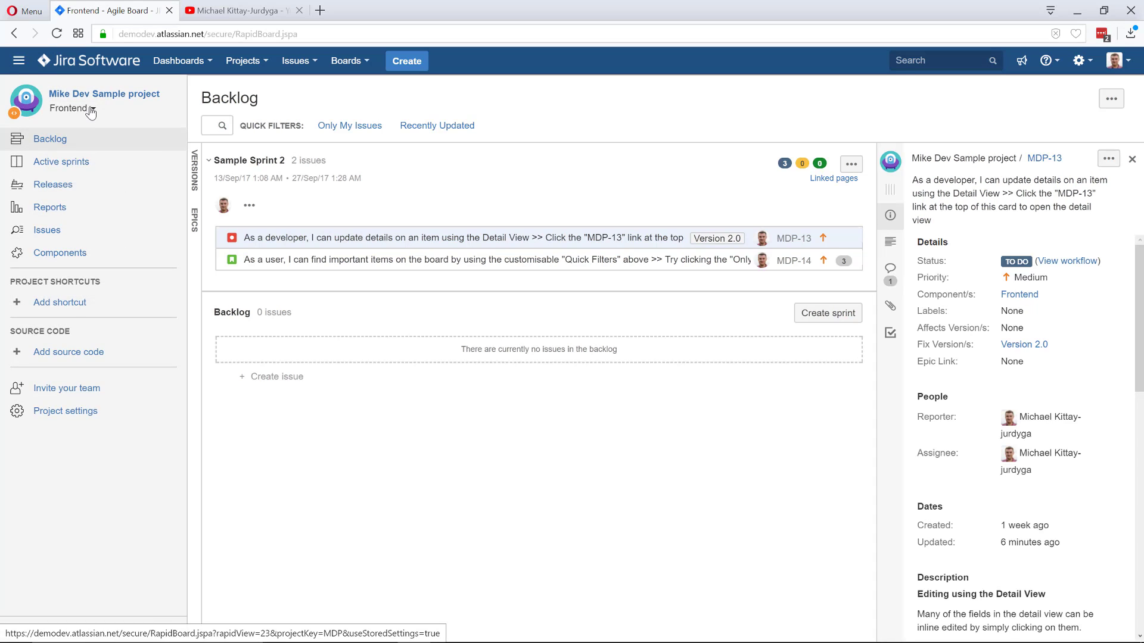
{"action": "left_click", "coordinate": [88, 110]}
{"action": "left_click", "coordinate": [75, 163]}
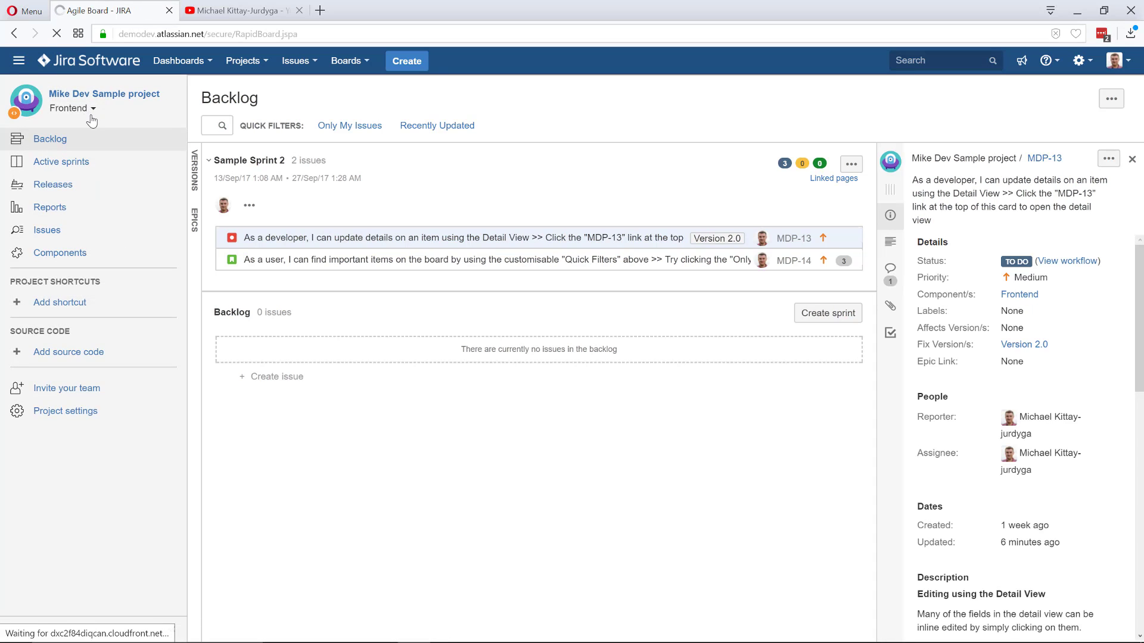